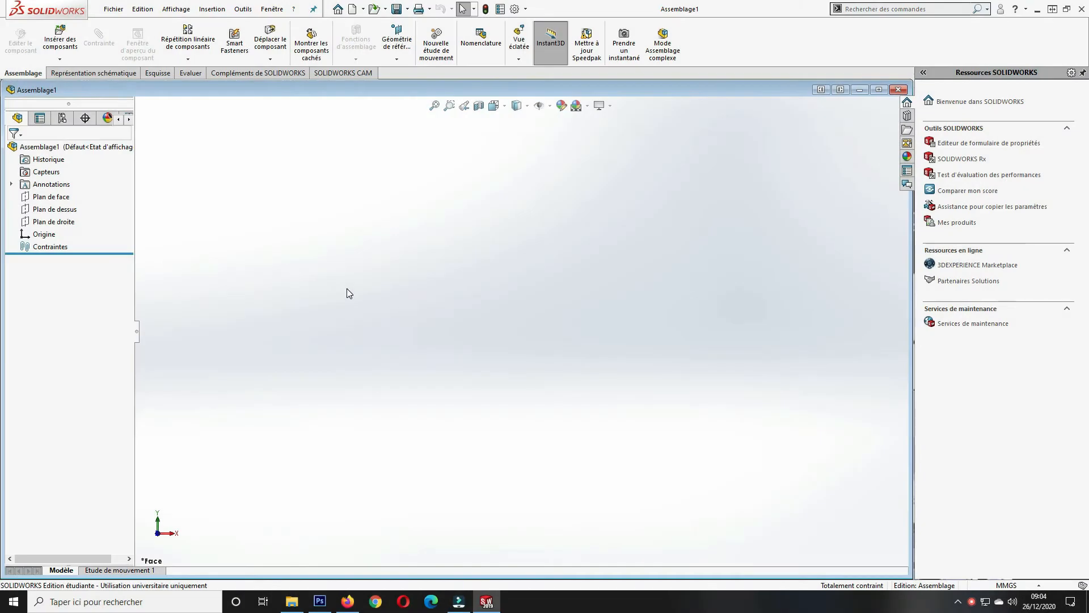
Create a new part document (Pièce).
{"action": "left_click", "coordinate": [114, 8]}
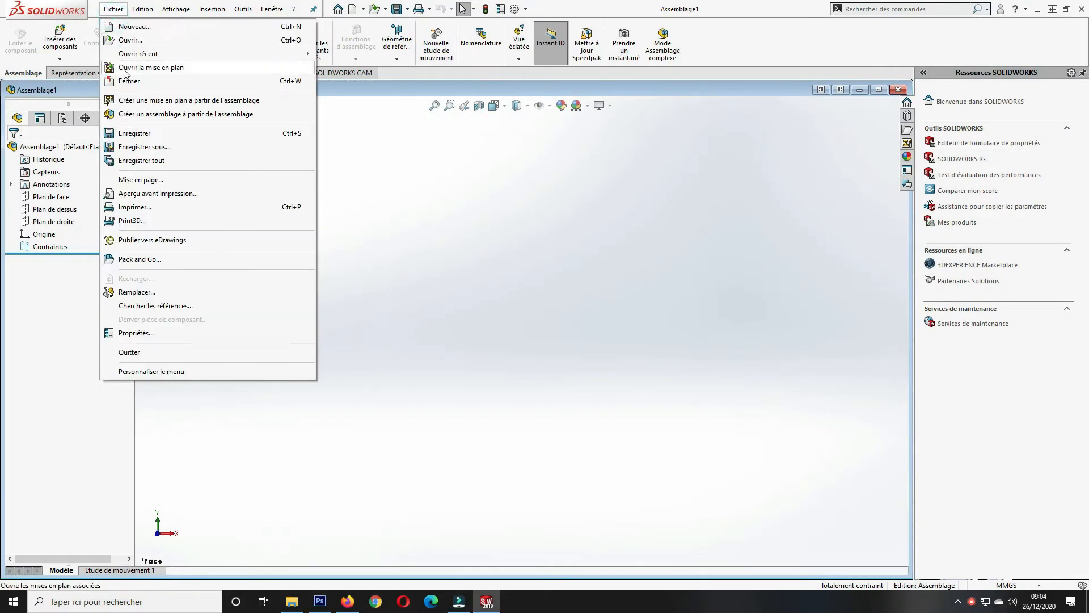
{"action": "left_click", "coordinate": [127, 28]}
{"action": "left_click", "coordinate": [247, 272]}
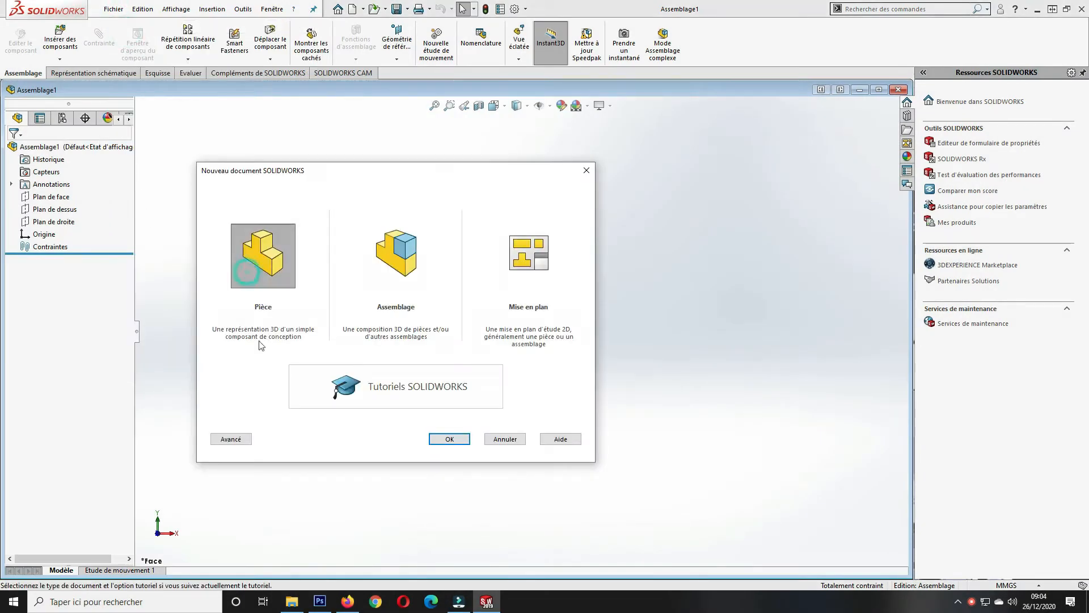
{"action": "left_click", "coordinate": [440, 439]}
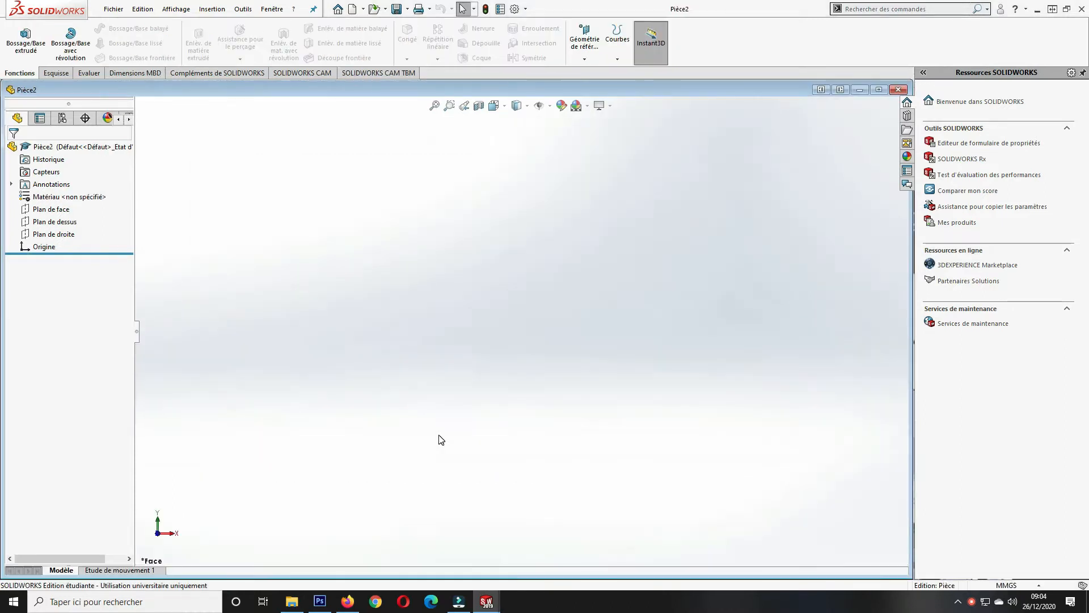
Start a sketch on the front plane (Plan de face) and draw a corner rectangle about 158 by 79 mm from near the origin.
{"action": "left_click", "coordinate": [54, 74]}
{"action": "left_click", "coordinate": [17, 35]}
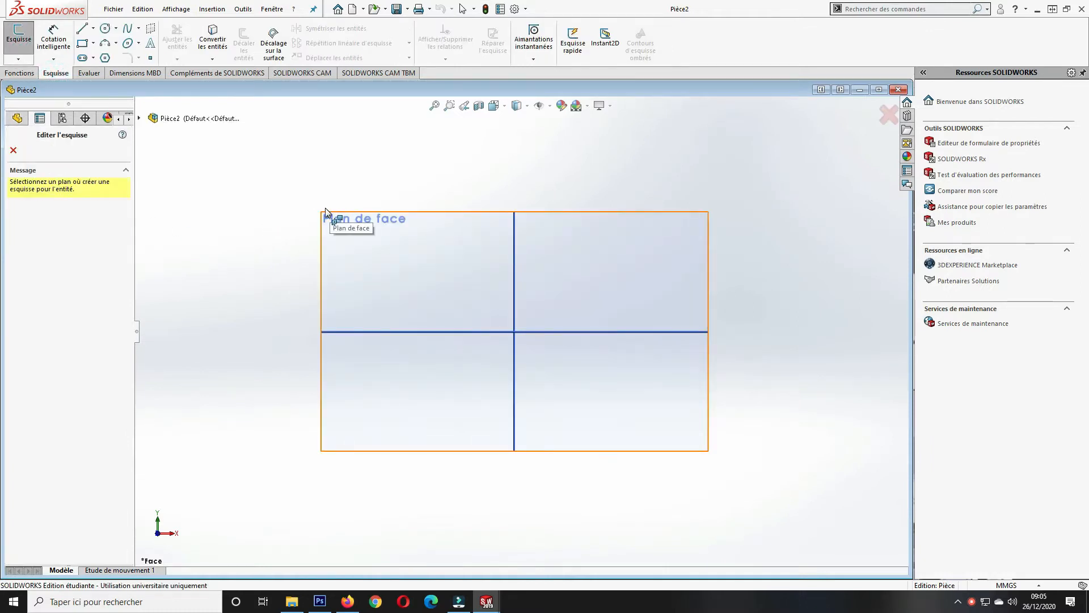
{"action": "left_click", "coordinate": [326, 212]}
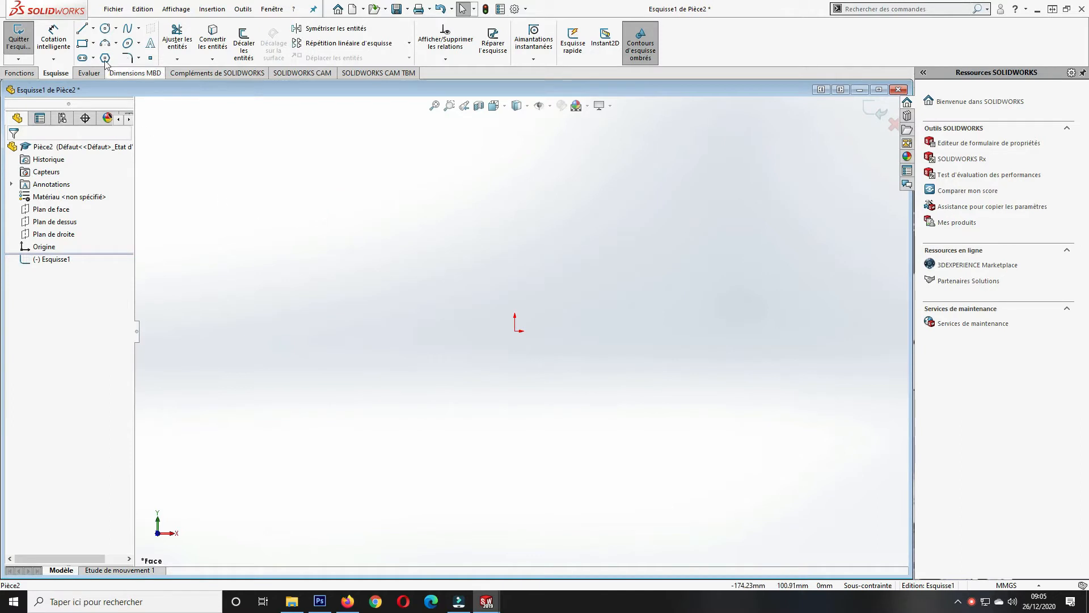
{"action": "left_click", "coordinate": [82, 45]}
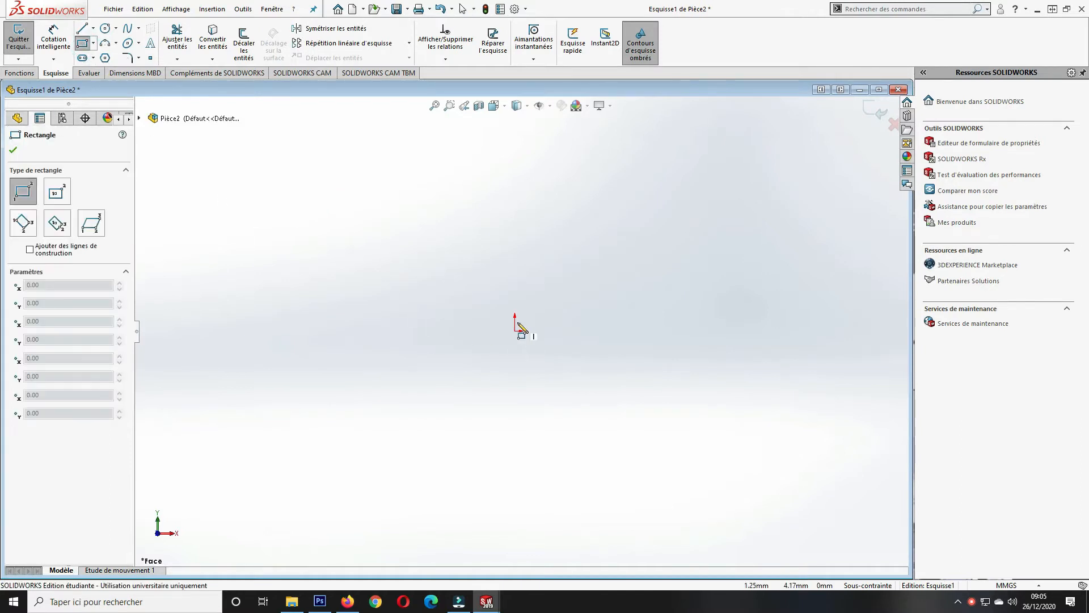
{"action": "left_click", "coordinate": [512, 330]}
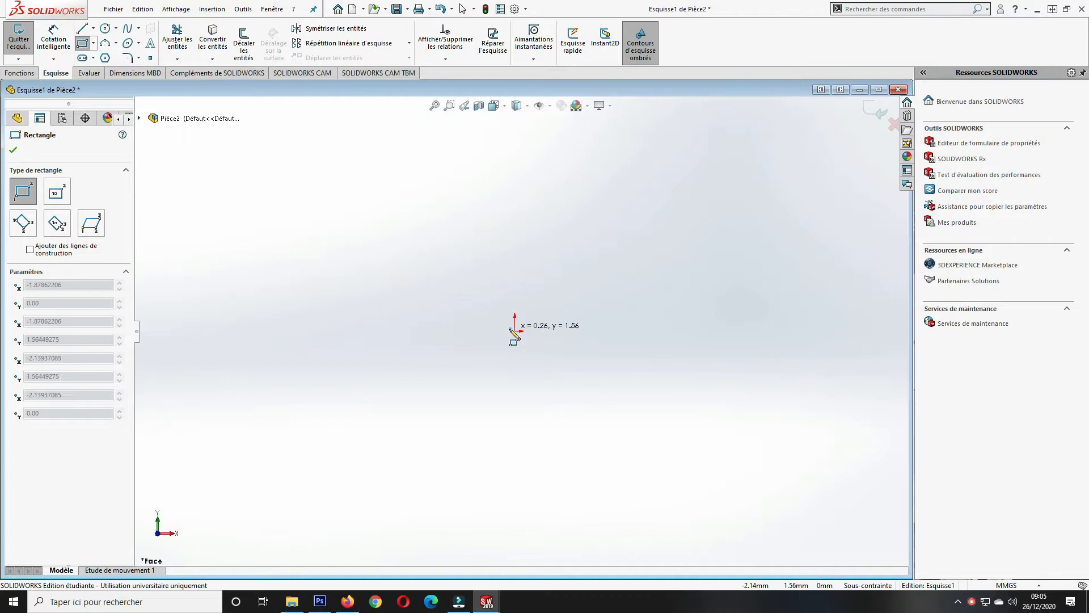
{"action": "left_click", "coordinate": [854, 158]}
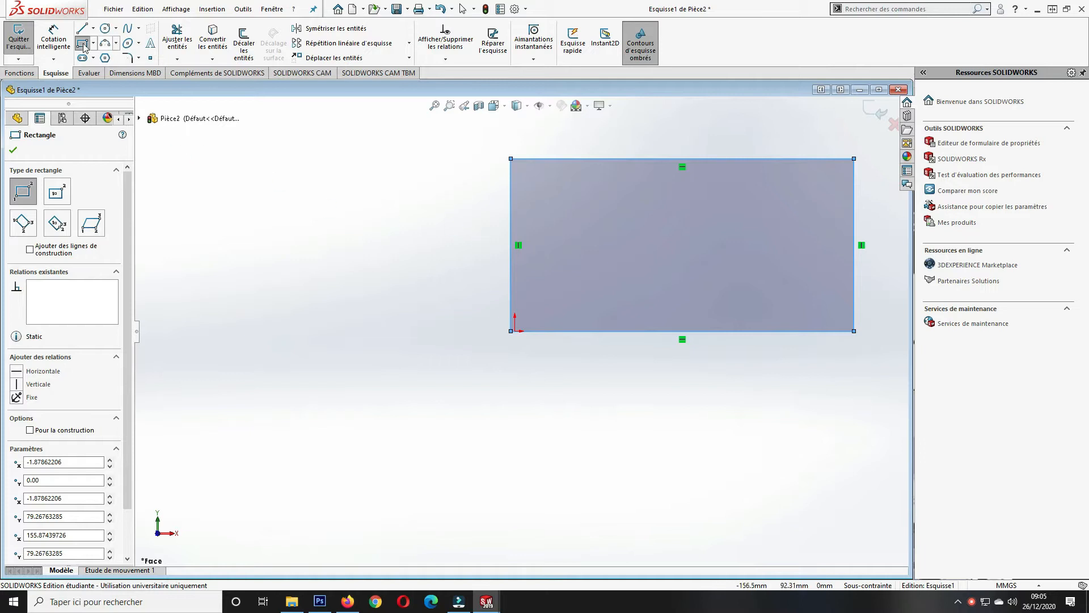
Dimension the rectangle's upper edge with Smart Dimension and set its length to 250 mm.
{"action": "left_click", "coordinate": [53, 40]}
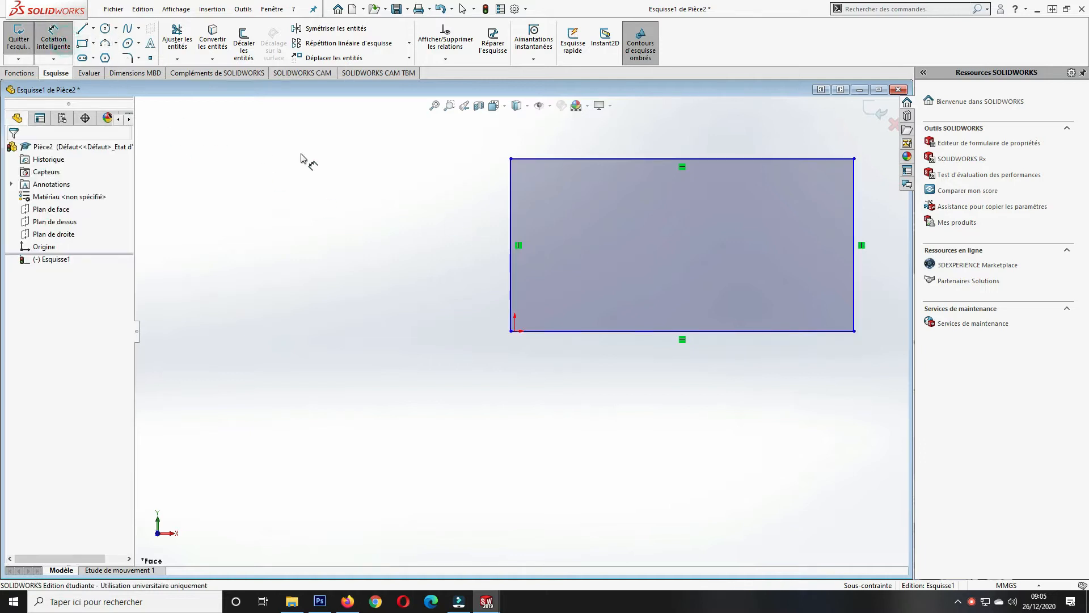
{"action": "left_click", "coordinate": [583, 160]}
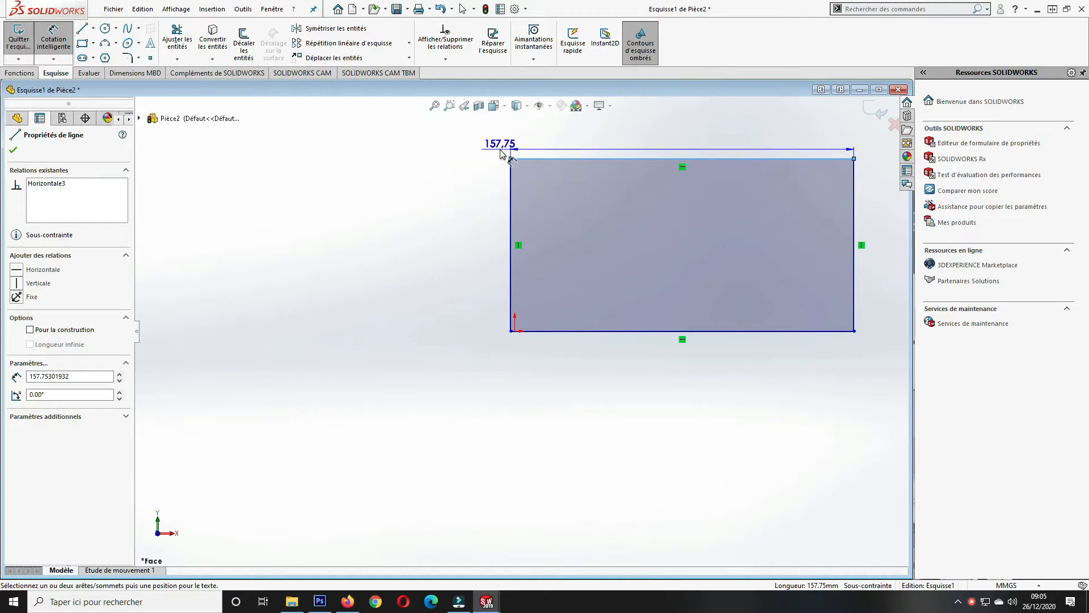
{"action": "left_click", "coordinate": [448, 146]}
{"action": "type", "text": "250"}
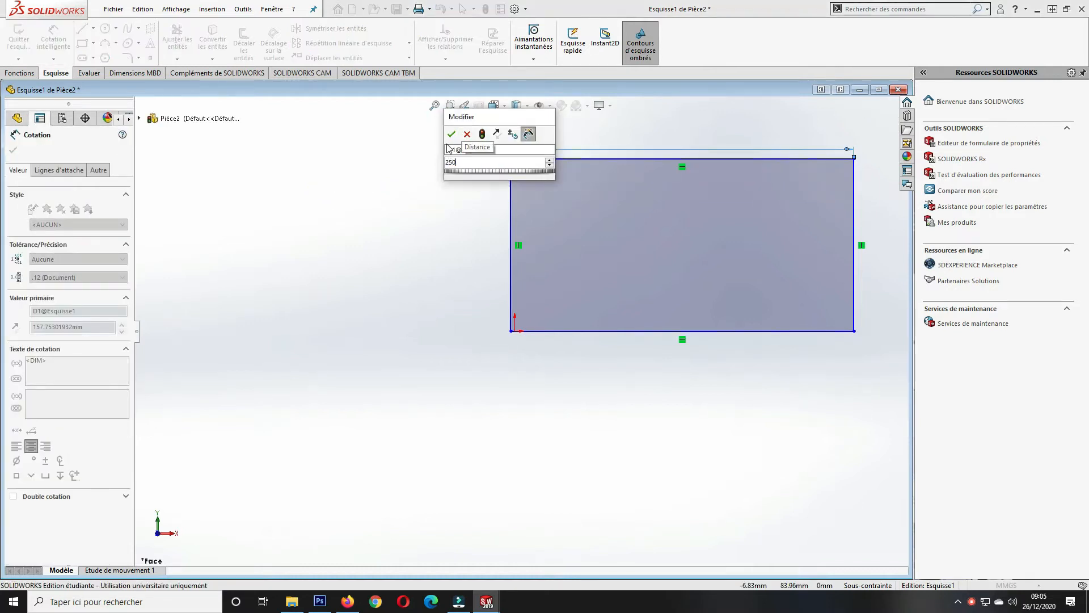
{"action": "key", "text": "Return"}
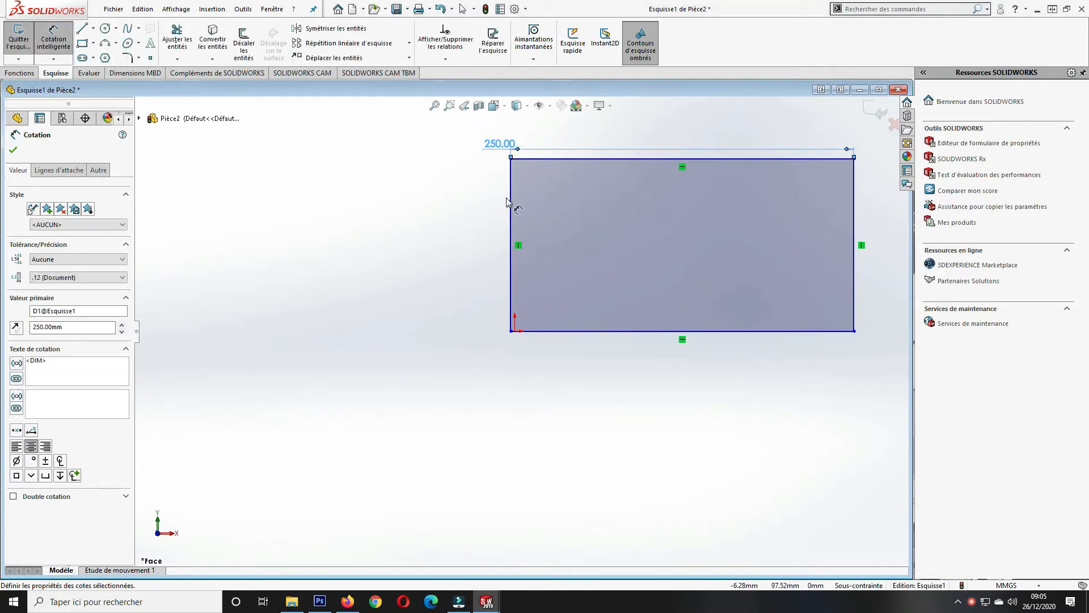
Dimension the rectangle's vertical edge at 150 mm and exit the sketch.
{"action": "left_click", "coordinate": [510, 204]}
{"action": "left_click", "coordinate": [449, 209]}
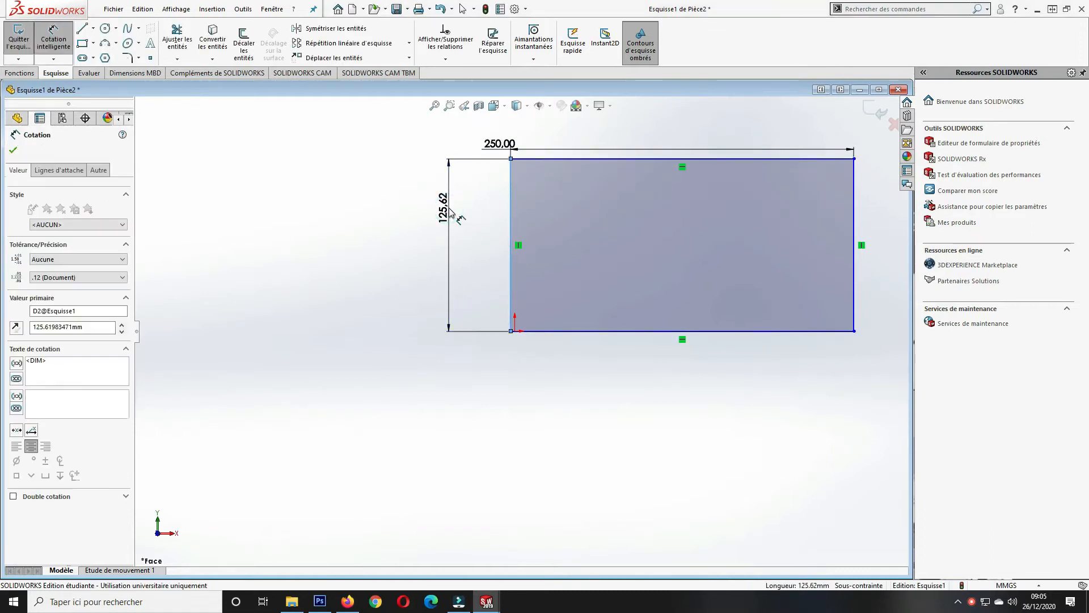
{"action": "type", "text": "150"}
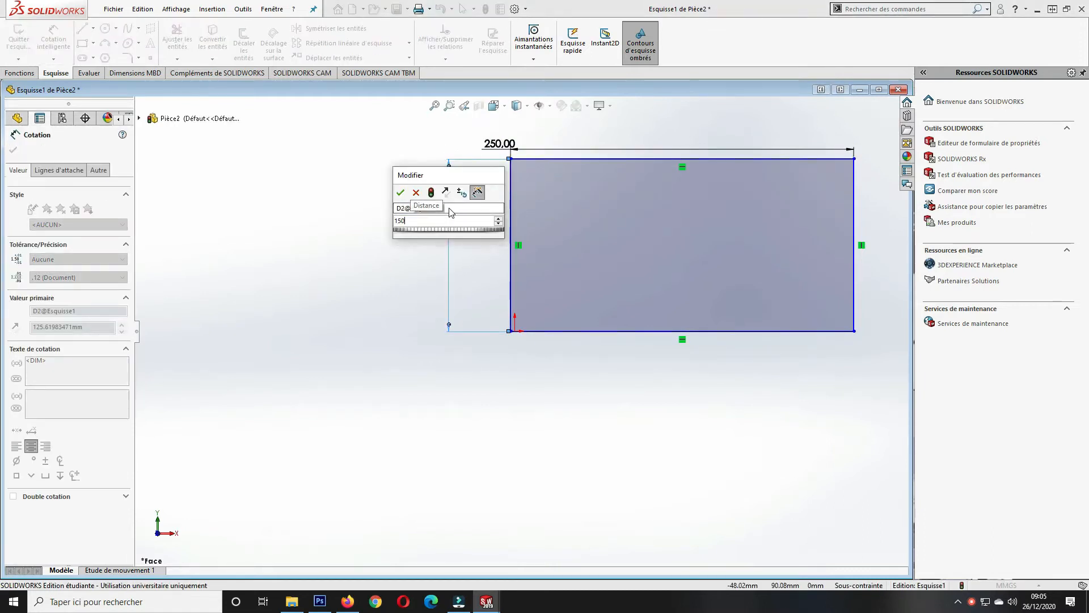
{"action": "key", "text": "Return"}
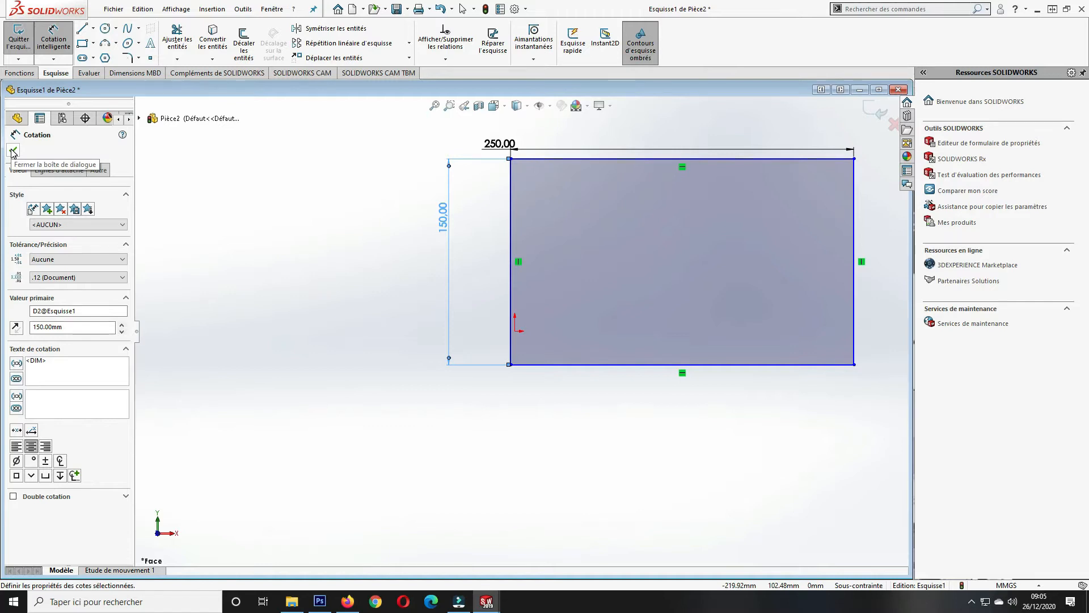
{"action": "left_click", "coordinate": [13, 151]}
{"action": "left_click", "coordinate": [27, 41]}
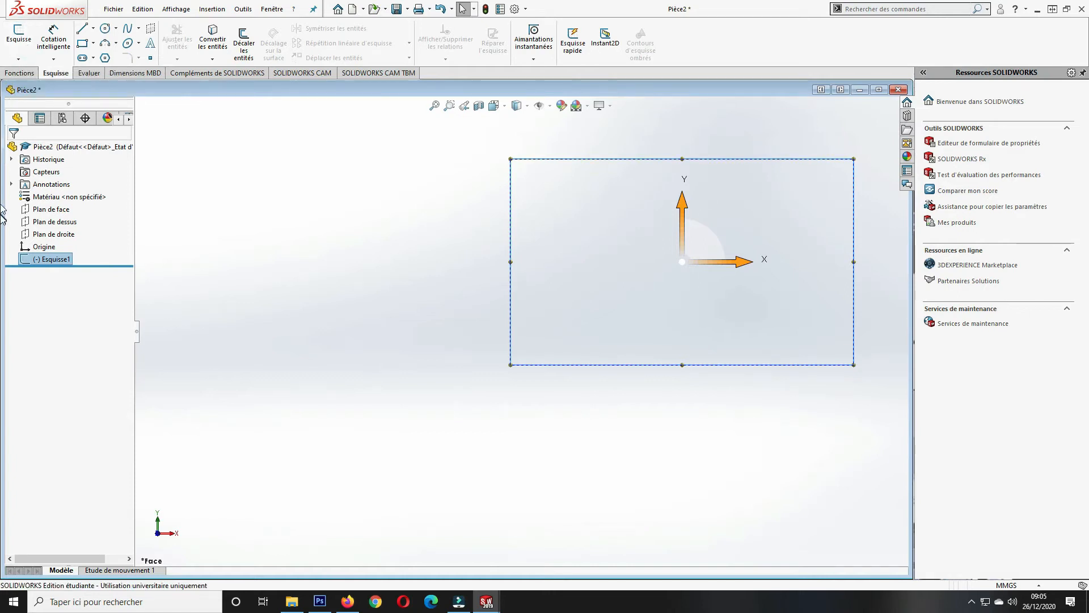
Extrude the rectangle sketch as a boss with the Plan milieu (mid-plane) end condition and a depth of 140 mm.
{"action": "left_click", "coordinate": [20, 74]}
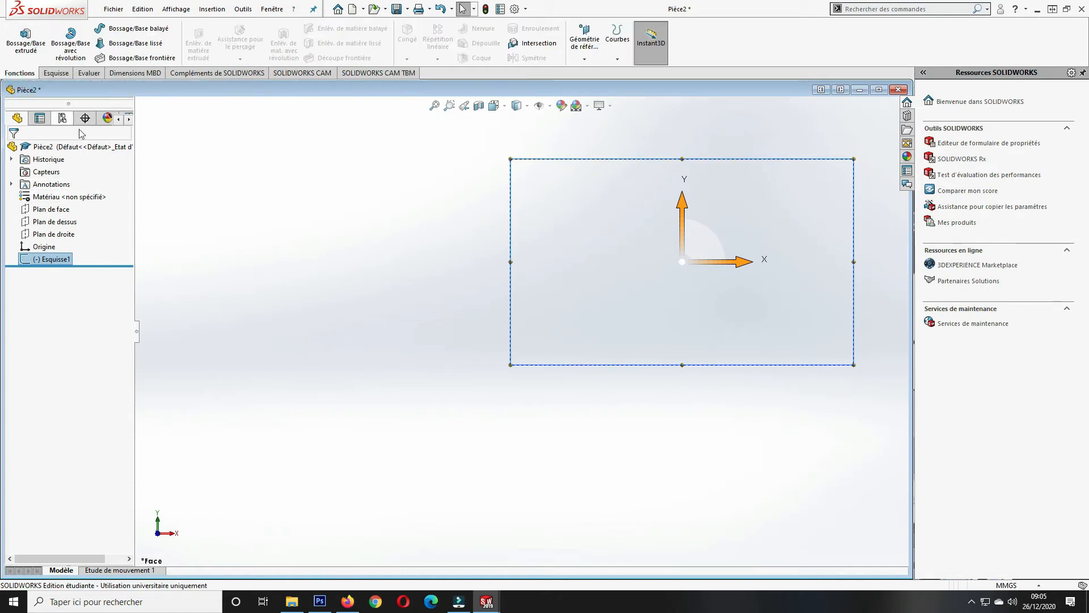
{"action": "left_click", "coordinate": [26, 40]}
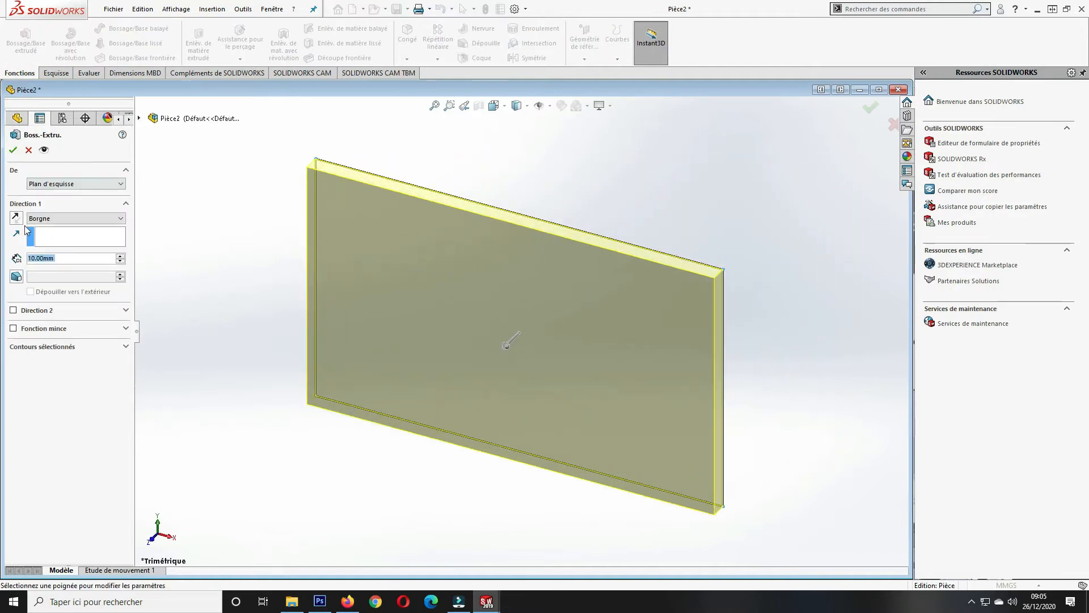
{"action": "left_click", "coordinate": [49, 221]}
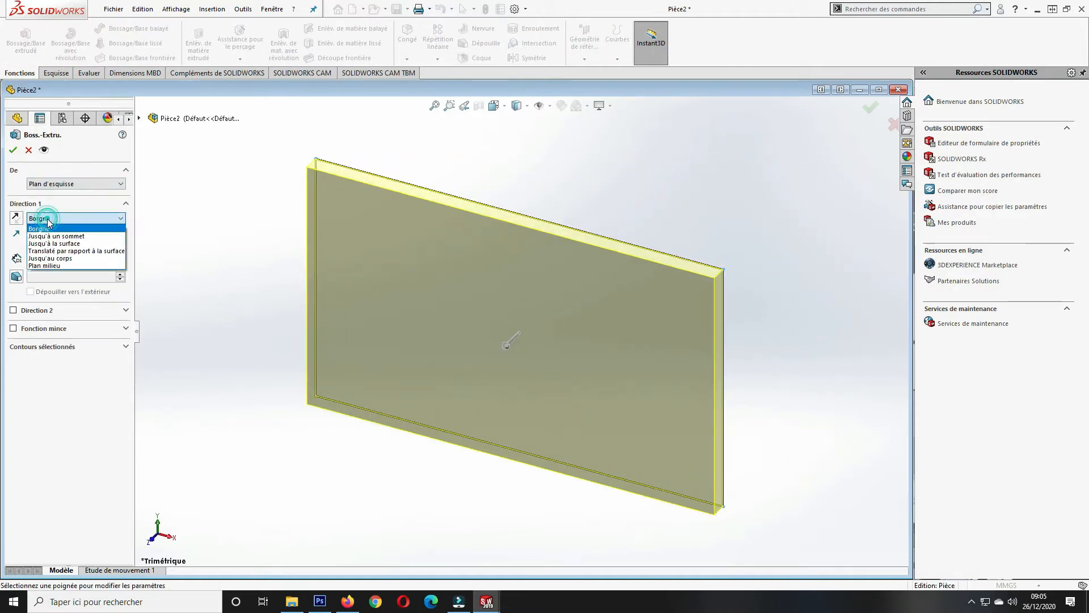
{"action": "left_click", "coordinate": [51, 265]}
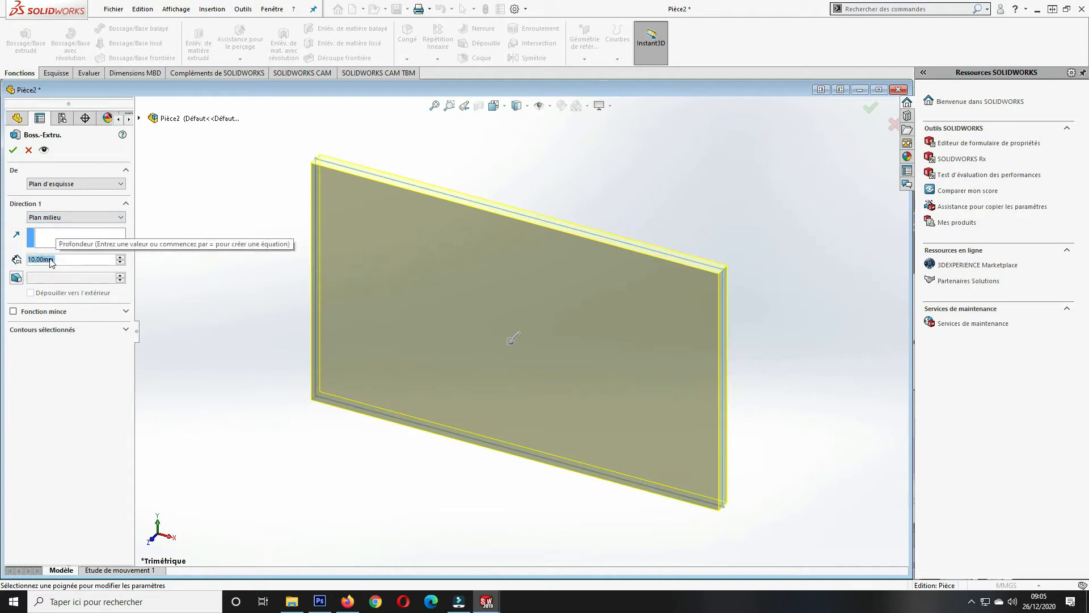
{"action": "type", "text": "140"}
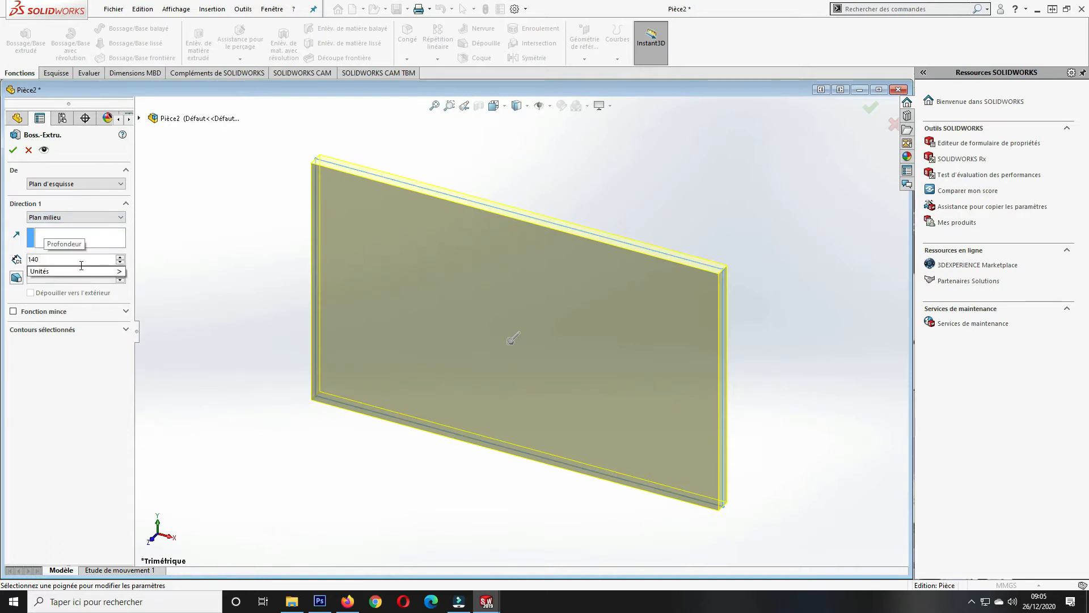
{"action": "key", "text": "Return"}
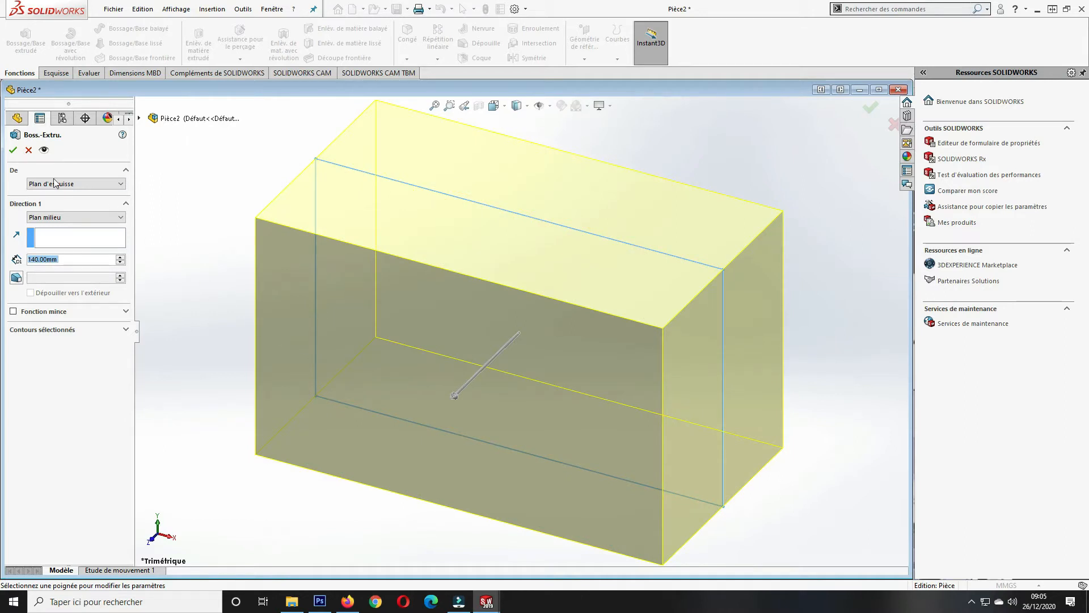
{"action": "left_click", "coordinate": [11, 152]}
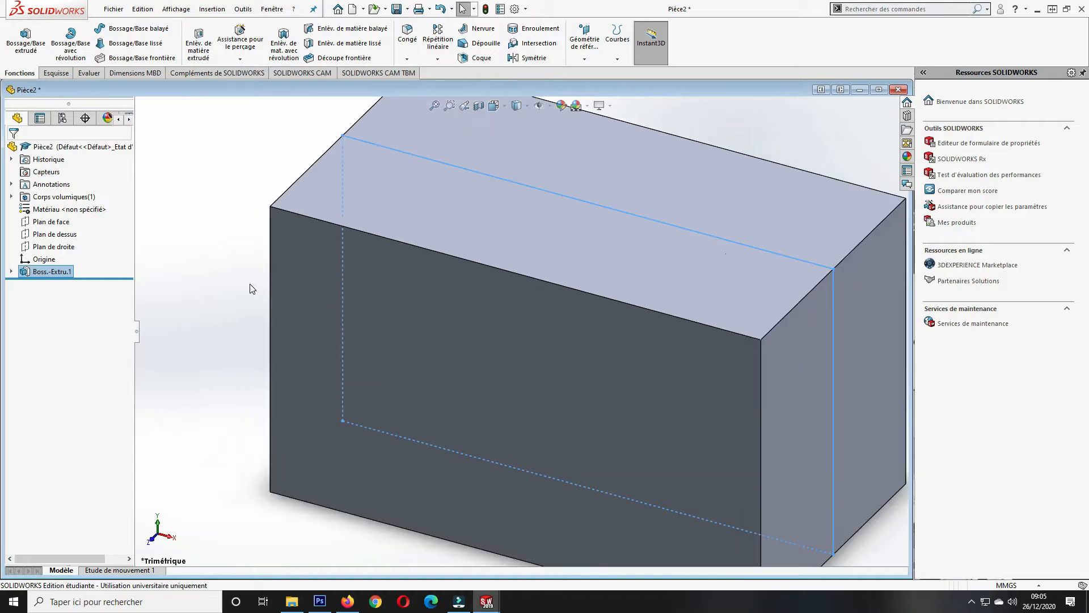
{"action": "key", "text": "f"}
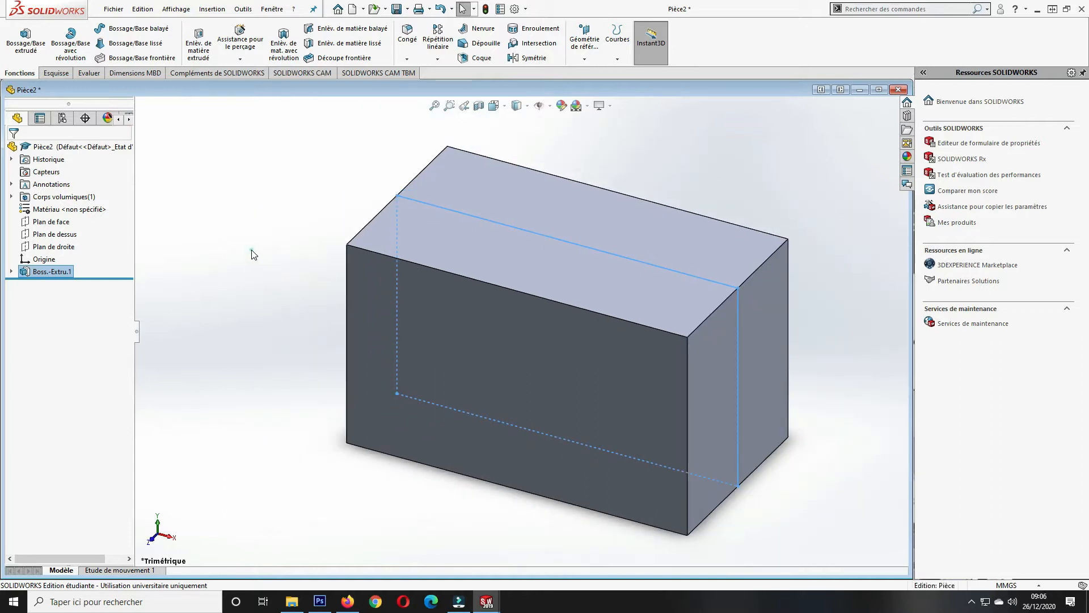
{"action": "left_click", "coordinate": [252, 253]}
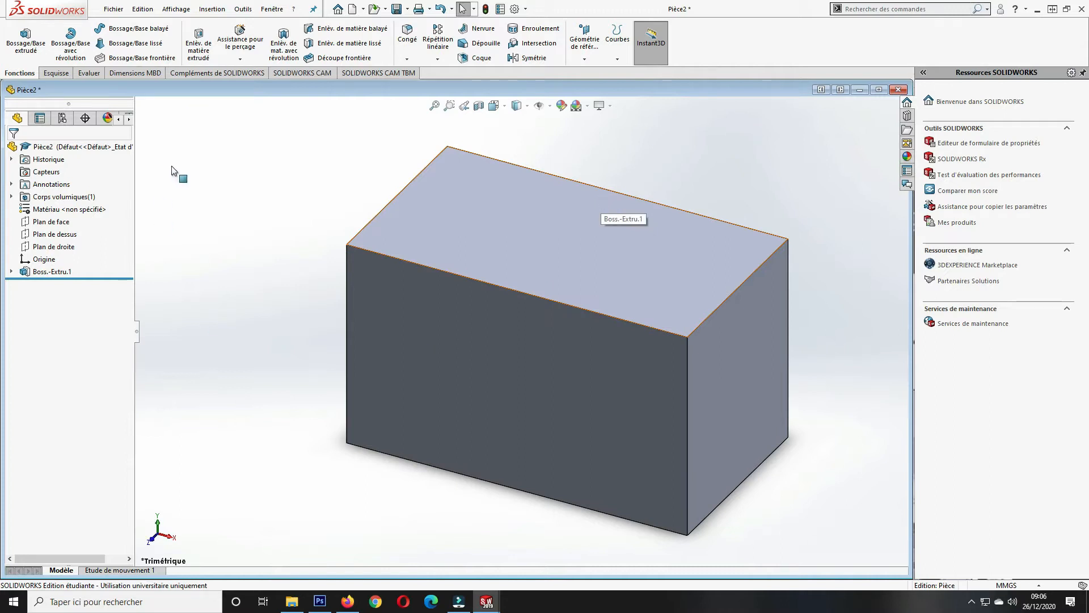
Start a new sketch on the large front face of the extruded block.
{"action": "left_click", "coordinate": [54, 73]}
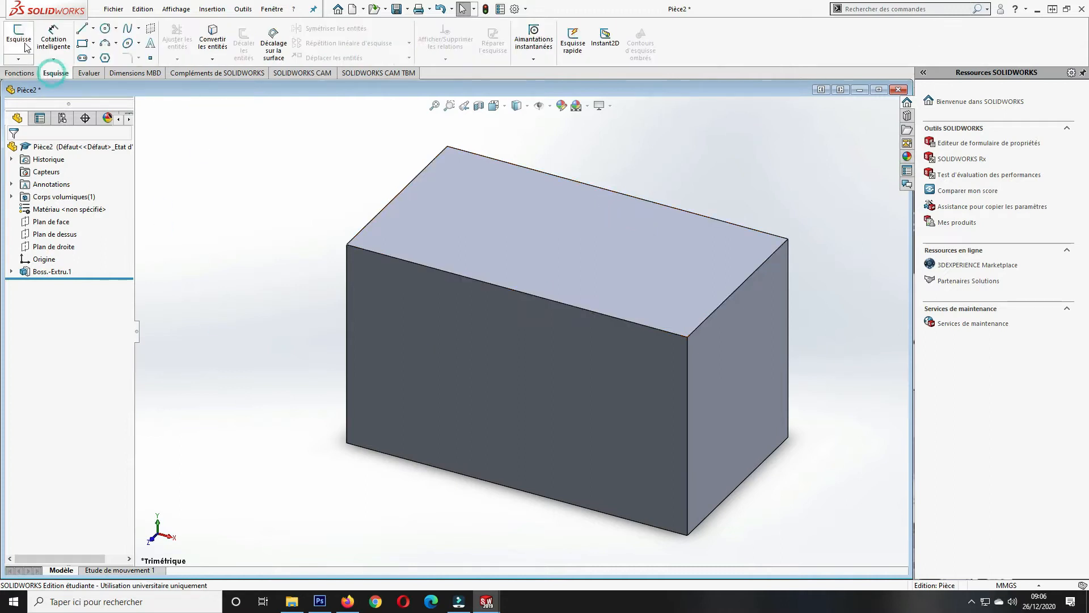
{"action": "left_click", "coordinate": [23, 49]}
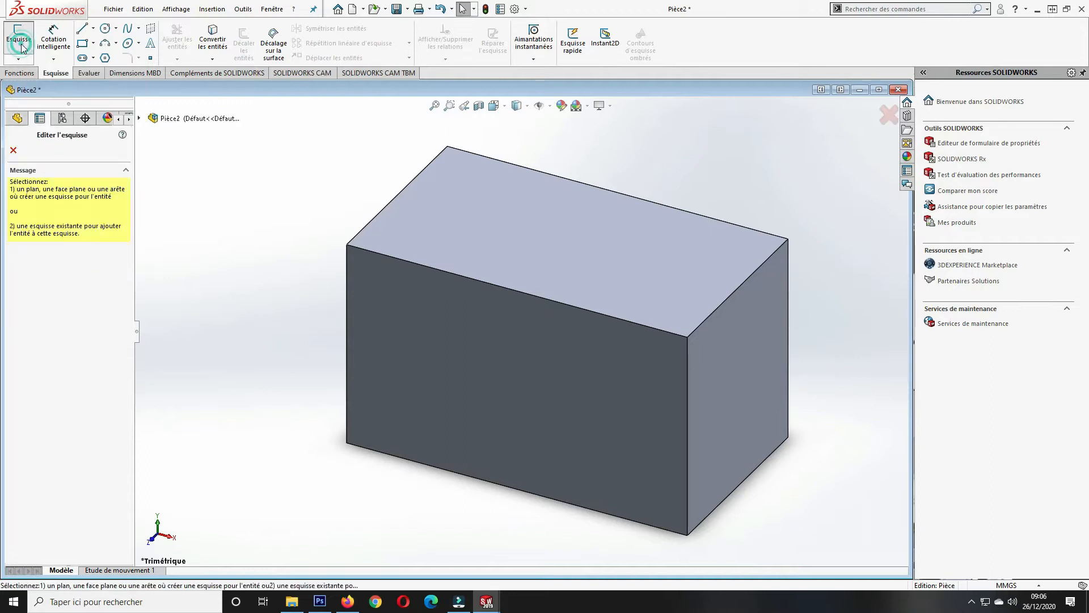
{"action": "left_click", "coordinate": [430, 366]}
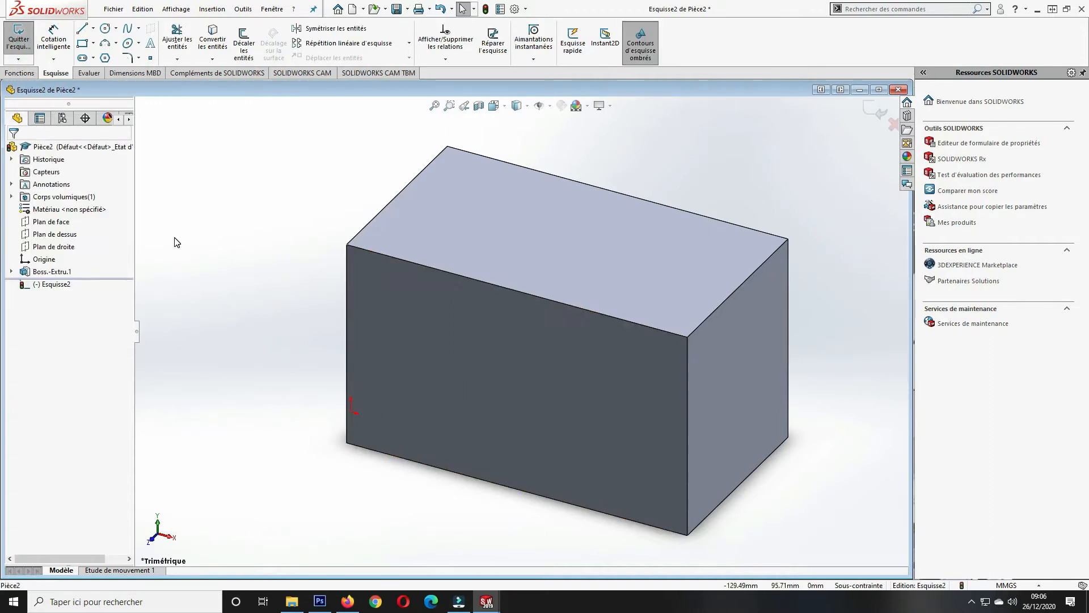
Sketch a wavy ten-point spline across the front face, starting beyond its left edge and ending beyond its right edge.
{"action": "left_click", "coordinate": [494, 105]}
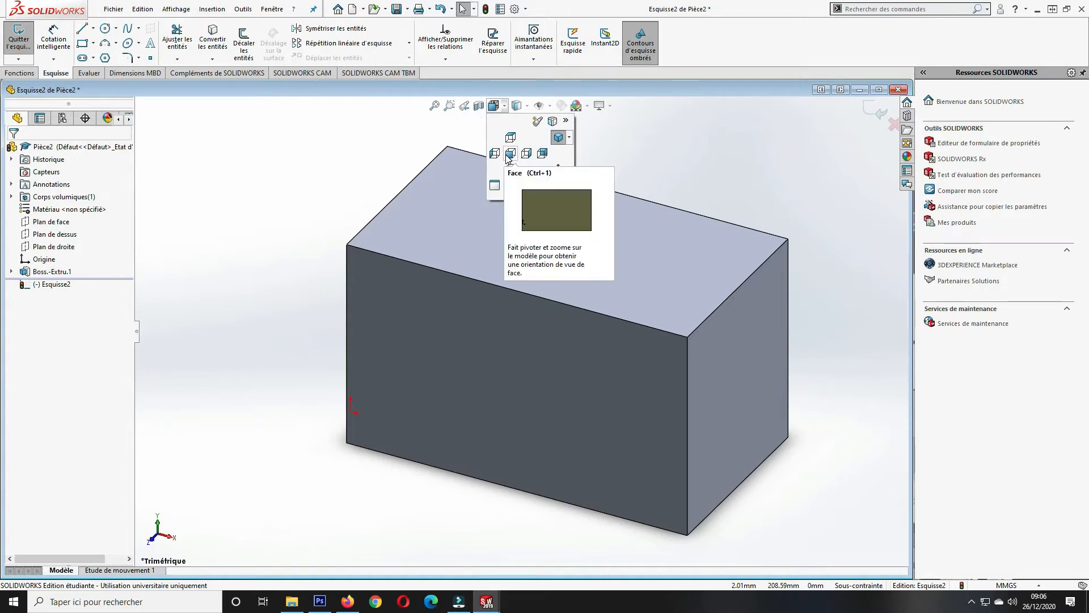
{"action": "left_click", "coordinate": [509, 156]}
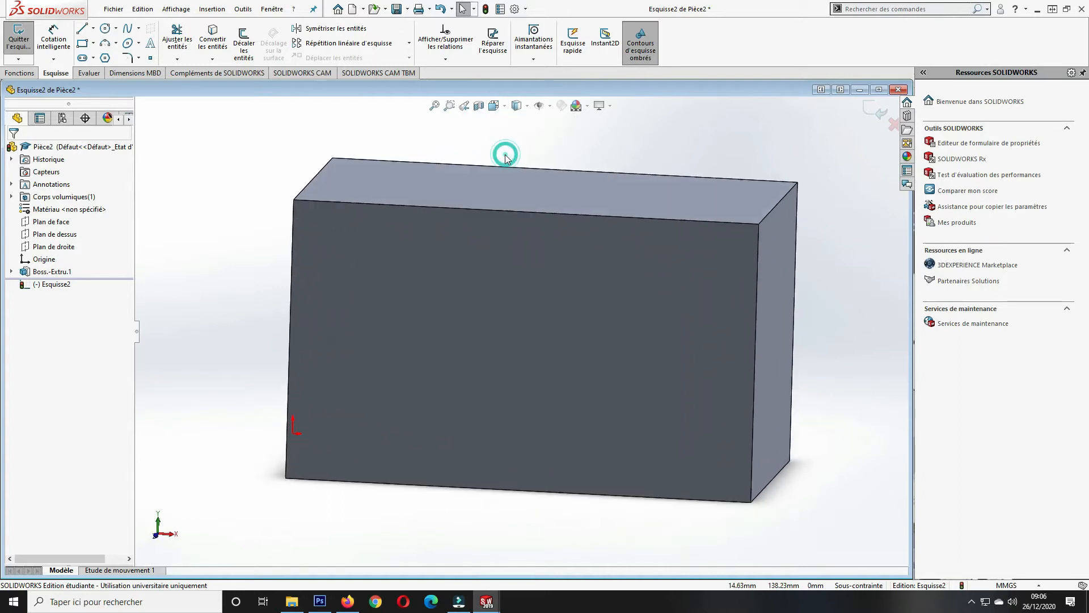
{"action": "left_click", "coordinate": [130, 28]}
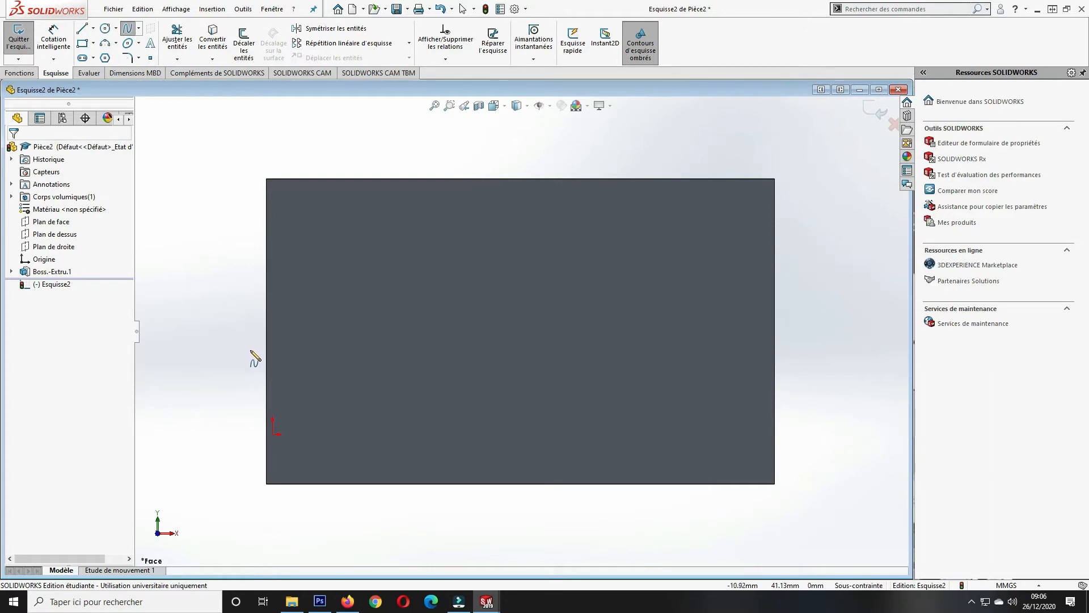
{"action": "left_click", "coordinate": [251, 349]}
{"action": "left_click", "coordinate": [282, 329]}
{"action": "left_click", "coordinate": [314, 320]}
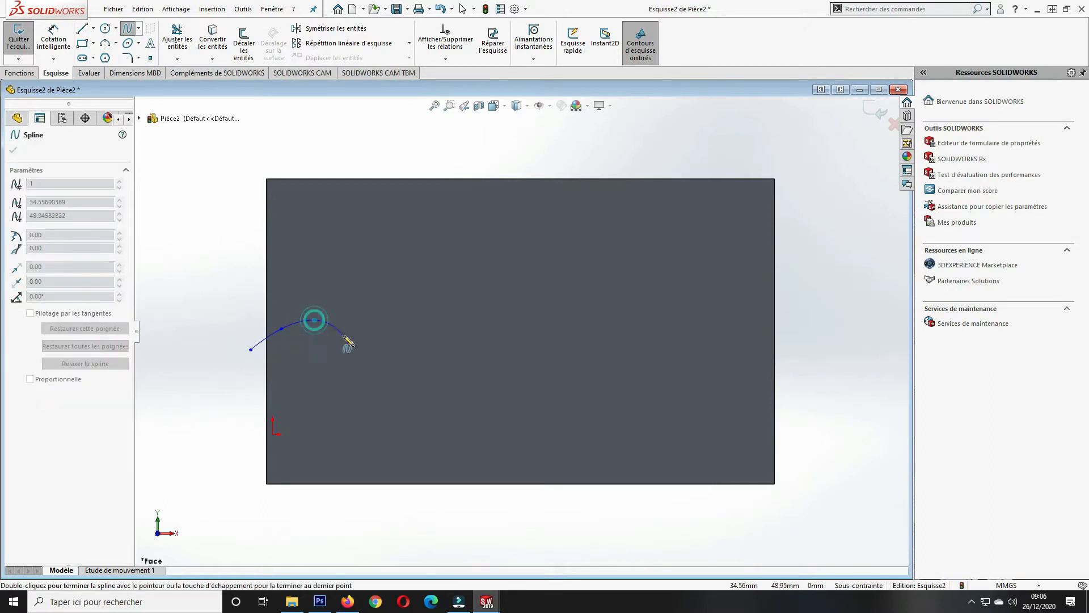
{"action": "left_click", "coordinate": [375, 283]}
{"action": "left_click", "coordinate": [427, 269]}
{"action": "left_click", "coordinate": [481, 290]}
{"action": "left_click", "coordinate": [538, 317]}
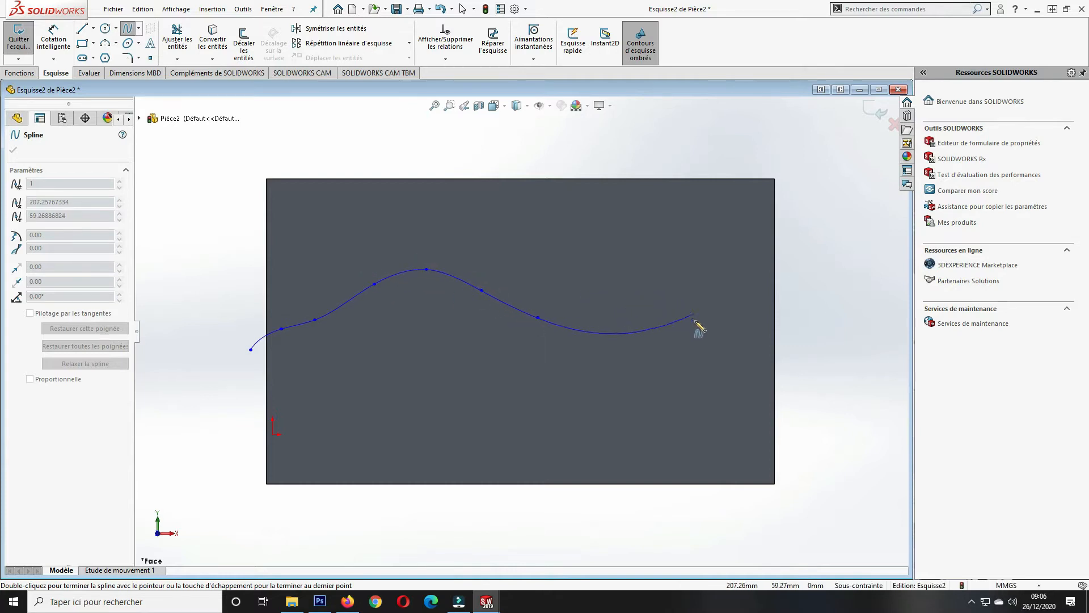
{"action": "left_click", "coordinate": [633, 319]}
{"action": "left_click", "coordinate": [721, 350]}
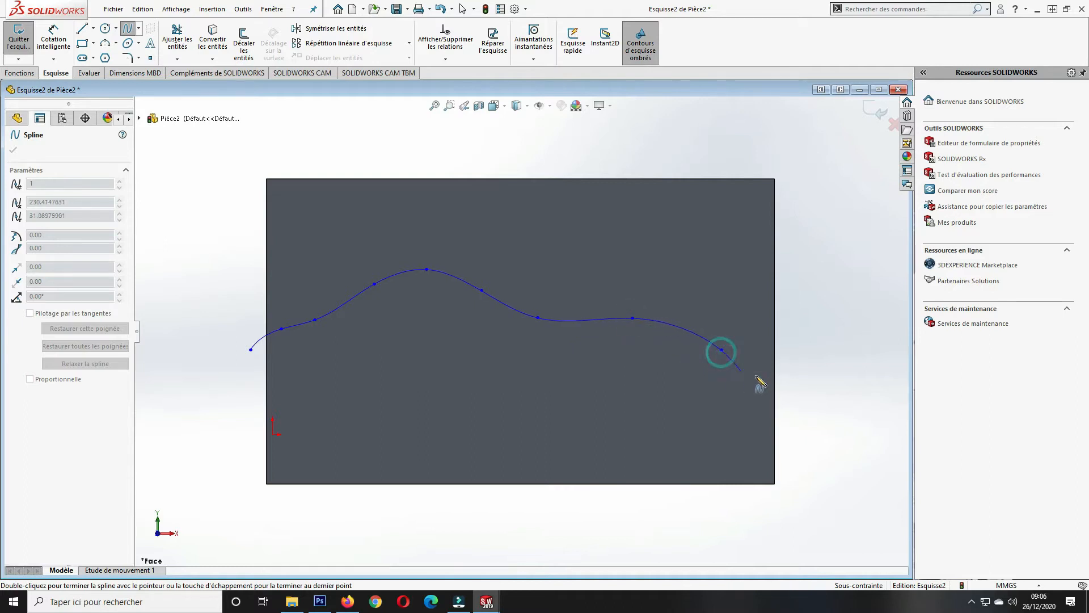
{"action": "left_click", "coordinate": [815, 386]}
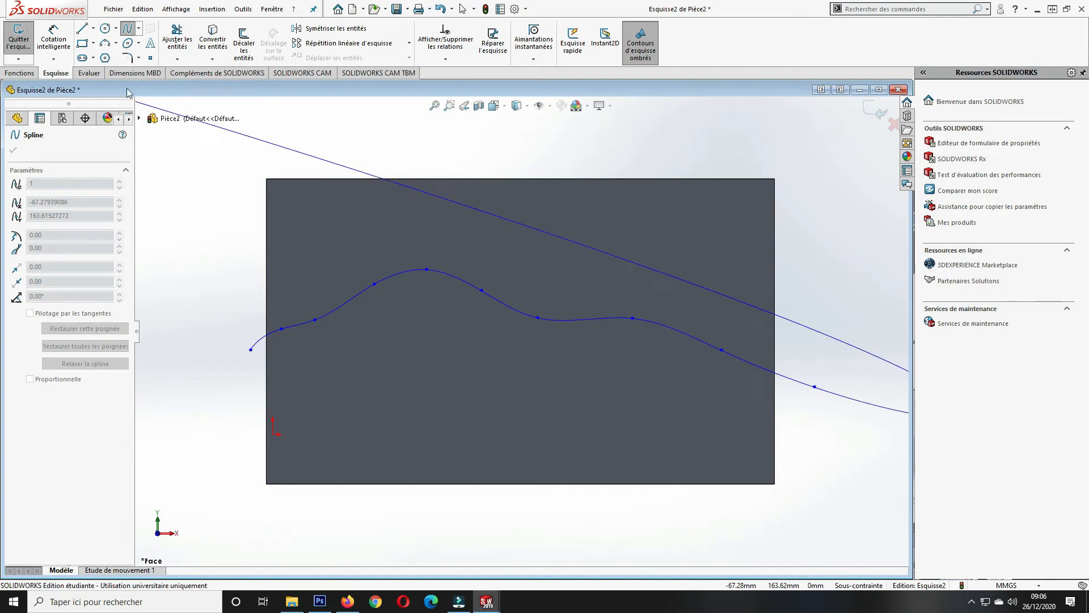
Close the profile with four connected lines running above the block from the spline's left end to its right end.
{"action": "left_click", "coordinate": [82, 28]}
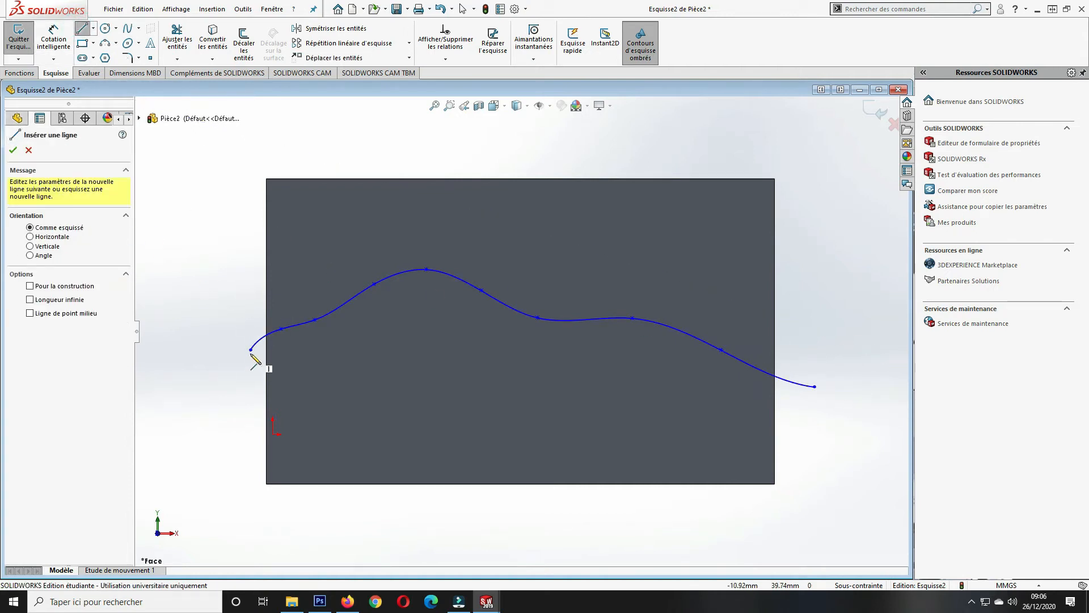
{"action": "left_click", "coordinate": [250, 350]}
{"action": "left_click", "coordinate": [195, 163]}
{"action": "left_click", "coordinate": [487, 134]}
{"action": "left_click", "coordinate": [828, 144]}
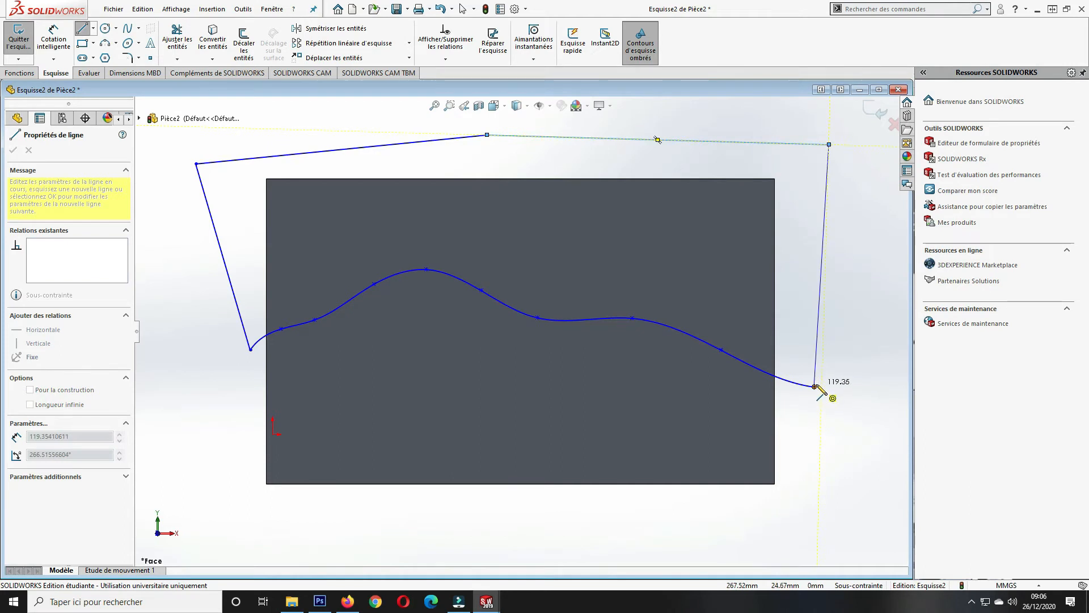
{"action": "left_click", "coordinate": [815, 387]}
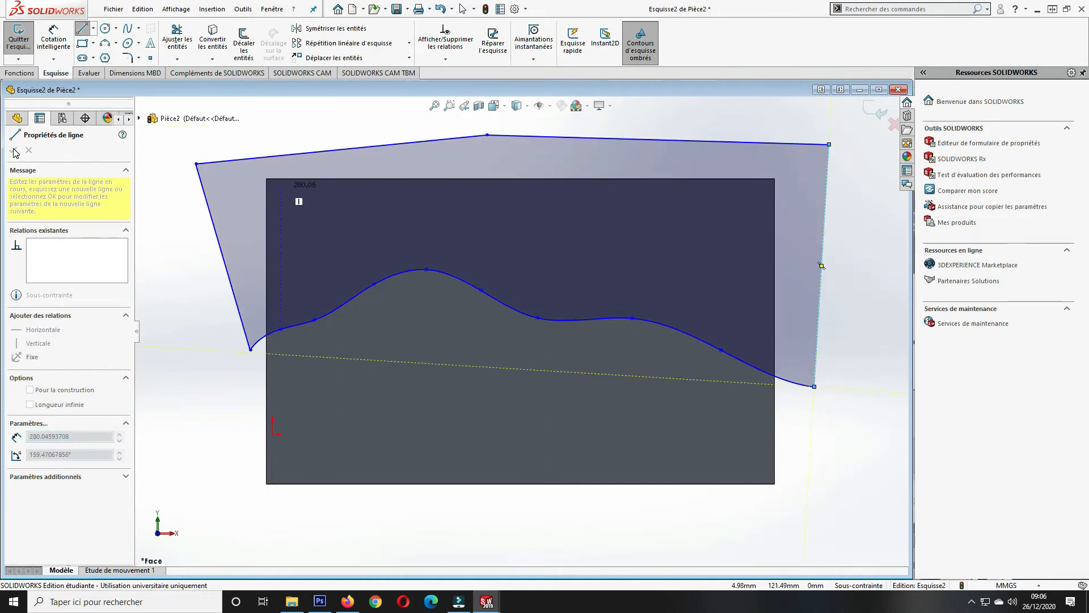
{"action": "left_click", "coordinate": [85, 29]}
Adjust the spline's interior points and place its right end on the block's right vertical edge.
{"action": "left_click_drag", "start_coordinate": [375, 284], "coordinate": [364, 286]}
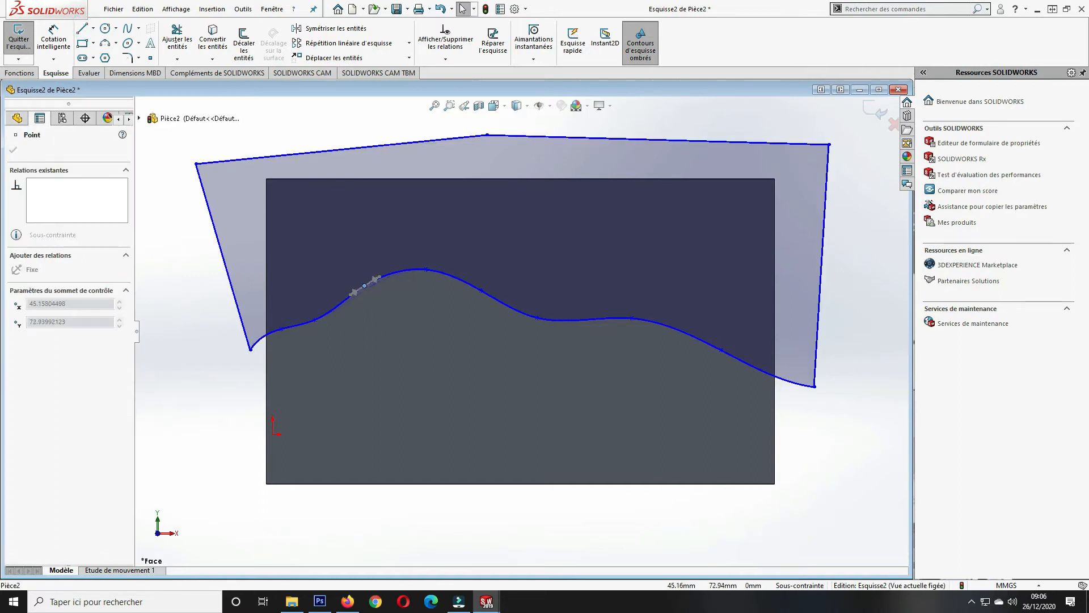
{"action": "left_click_drag", "start_coordinate": [539, 317], "coordinate": [557, 314]}
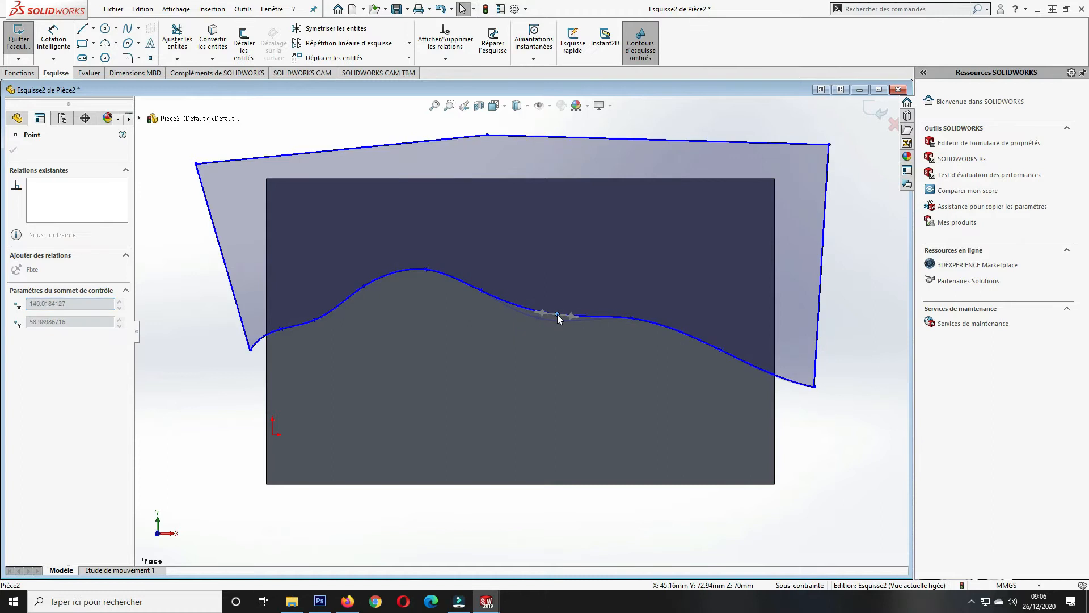
{"action": "left_click_drag", "start_coordinate": [633, 317], "coordinate": [645, 341]}
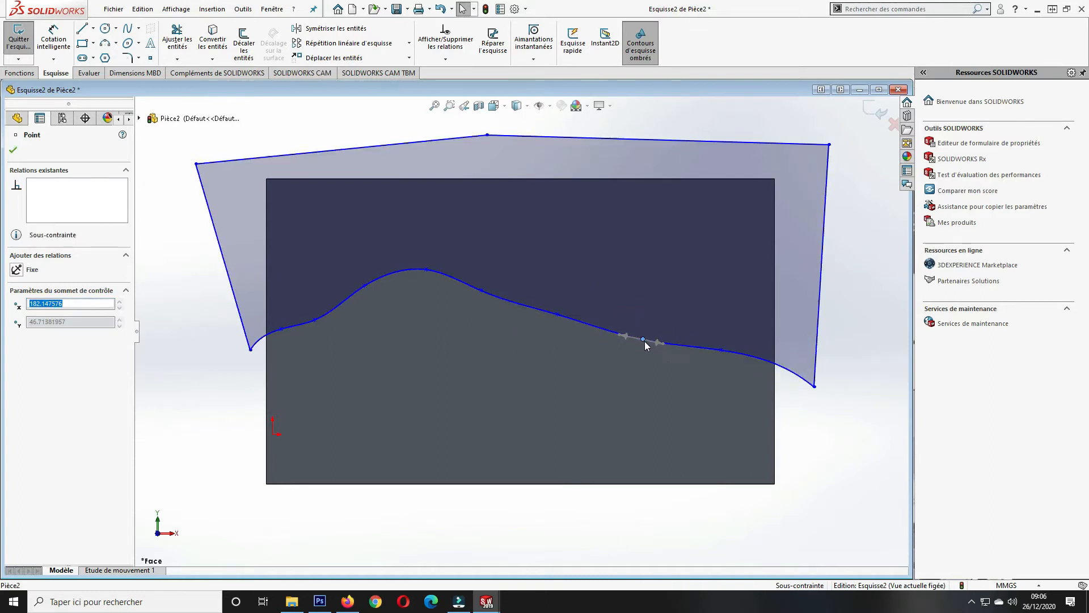
{"action": "mouse_move", "coordinate": [719, 350]}
{"action": "left_mouse_down"}
{"action": "mouse_move", "coordinate": [715, 368]}
{"action": "mouse_move", "coordinate": [728, 346]}
{"action": "mouse_move", "coordinate": [718, 355]}
{"action": "left_mouse_up"}
{"action": "left_click_drag", "start_coordinate": [814, 387], "coordinate": [775, 420]}
Reposition the spline's interior points to flatten the crest and smooth the slope down to the right edge.
{"action": "left_click", "coordinate": [721, 352]}
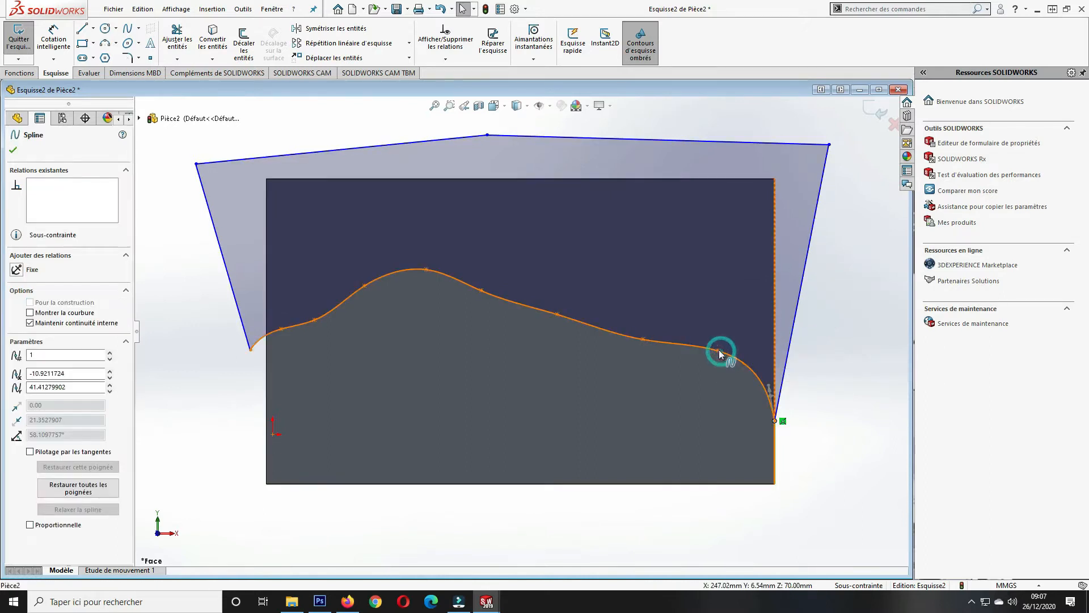
{"action": "left_click", "coordinate": [718, 372]}
{"action": "left_click_drag", "start_coordinate": [718, 351], "coordinate": [525, 327]}
{"action": "left_click_drag", "start_coordinate": [427, 269], "coordinate": [349, 301]}
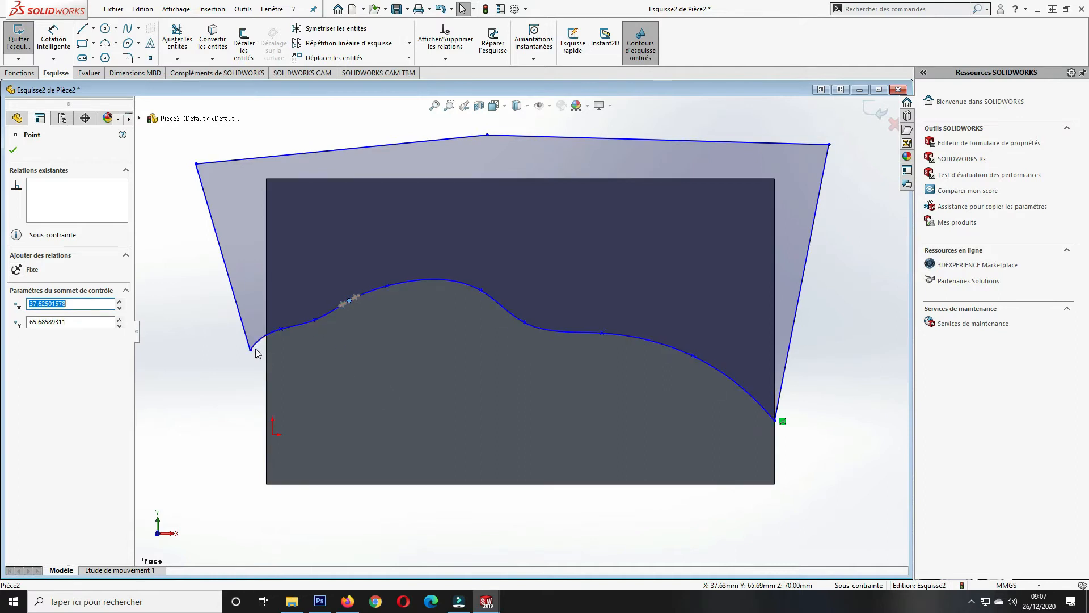
Shift the spline to the right and make its left end coincident with the front face's lower-left corner.
{"action": "mouse_move", "coordinate": [250, 349]}
{"action": "left_mouse_down"}
{"action": "mouse_move", "coordinate": [262, 377]}
{"action": "mouse_move", "coordinate": [266, 481]}
{"action": "left_mouse_up"}
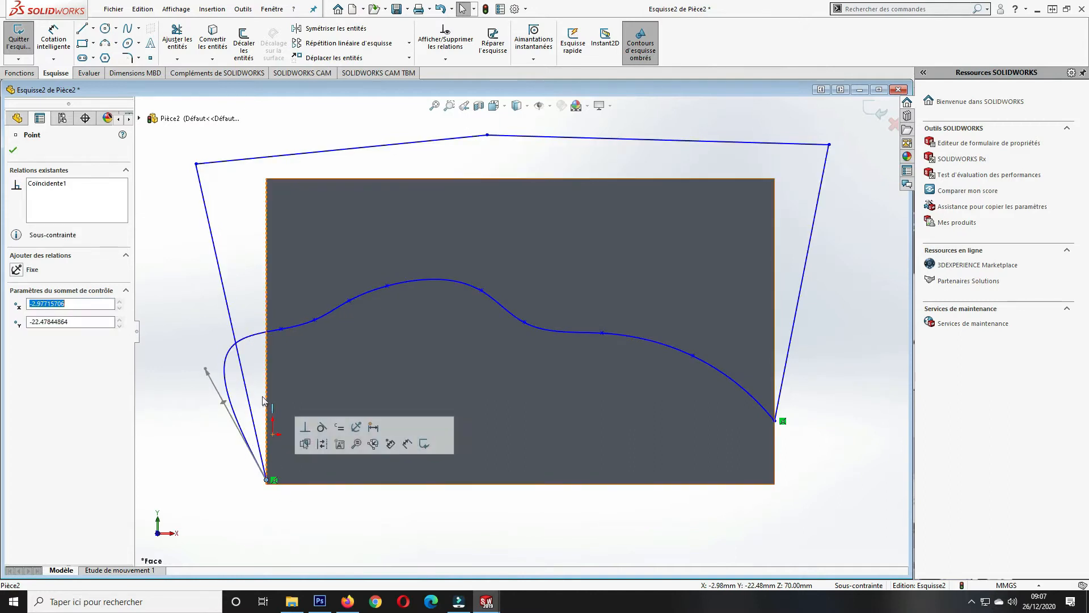
{"action": "left_click_drag", "start_coordinate": [282, 329], "coordinate": [329, 331]}
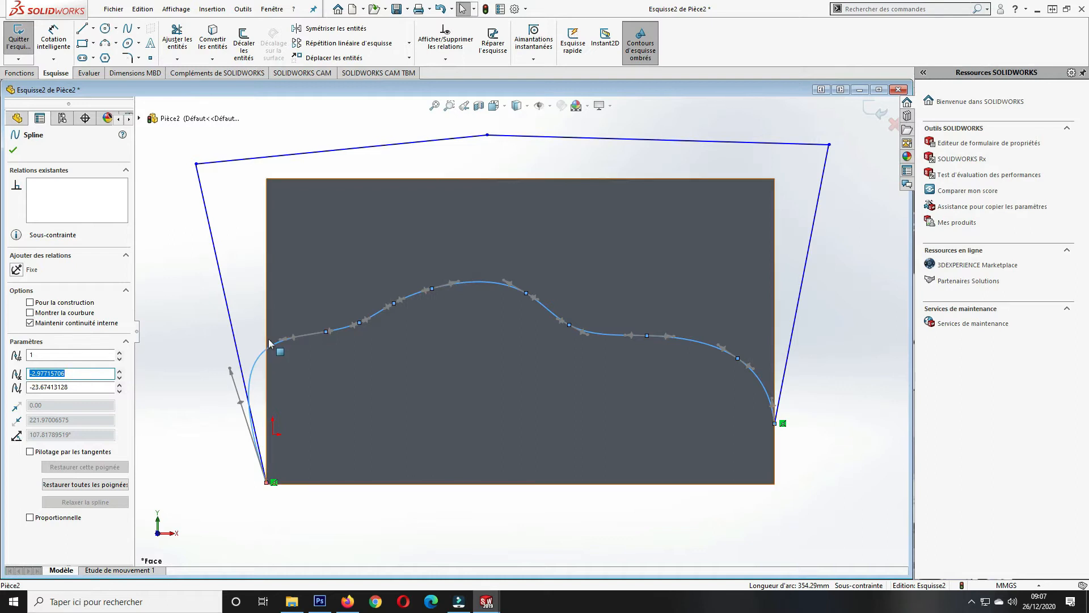
{"action": "left_click", "coordinate": [189, 321]}
{"action": "left_click_drag", "start_coordinate": [282, 341], "coordinate": [458, 330]}
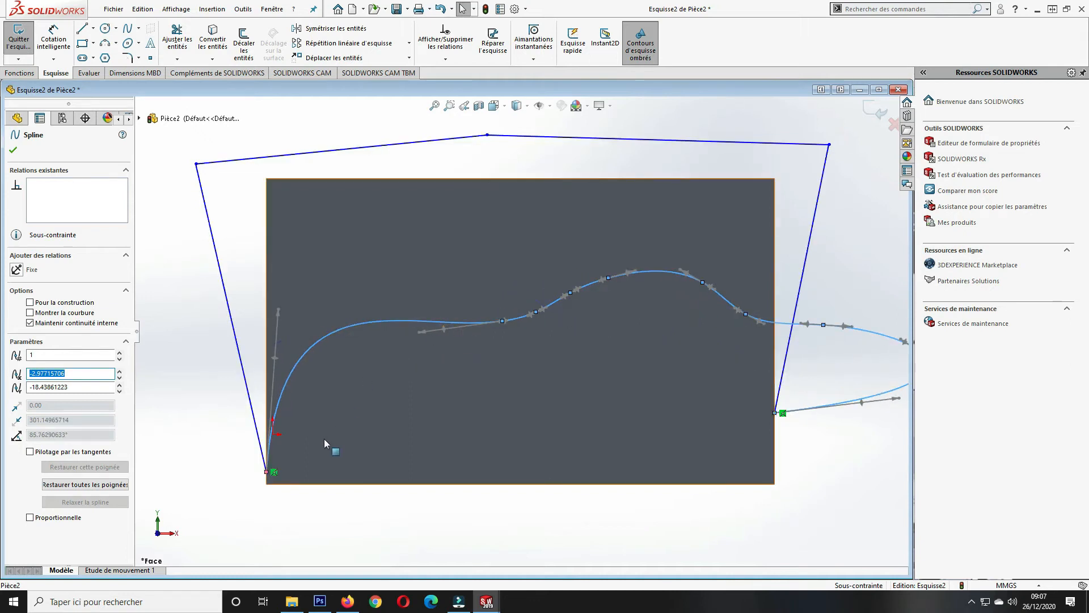
{"action": "left_click", "coordinate": [267, 472]}
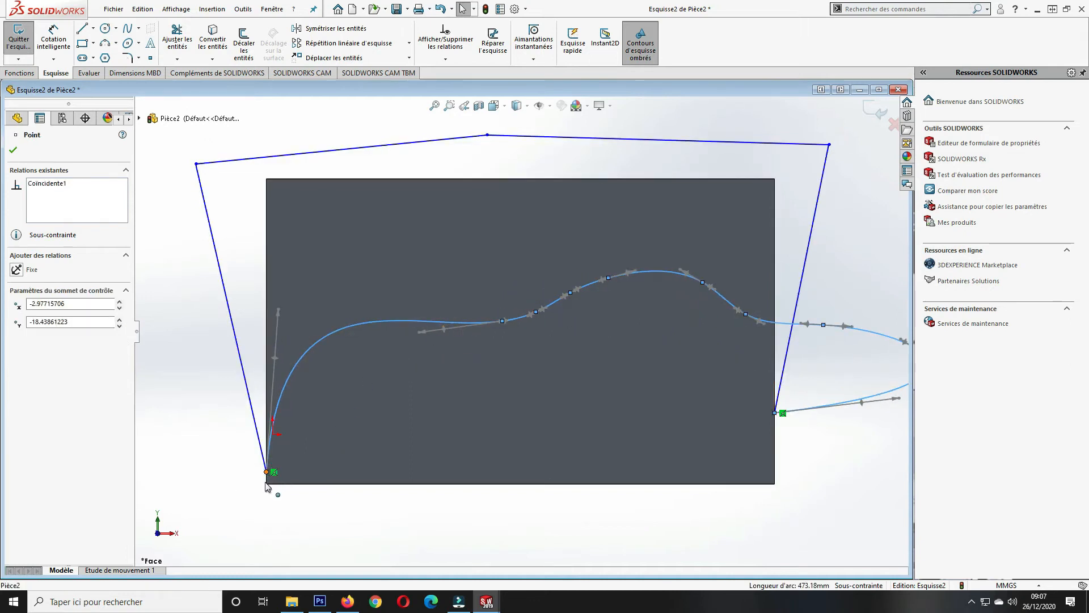
{"action": "left_click_drag", "start_coordinate": [269, 485], "coordinate": [266, 484]}
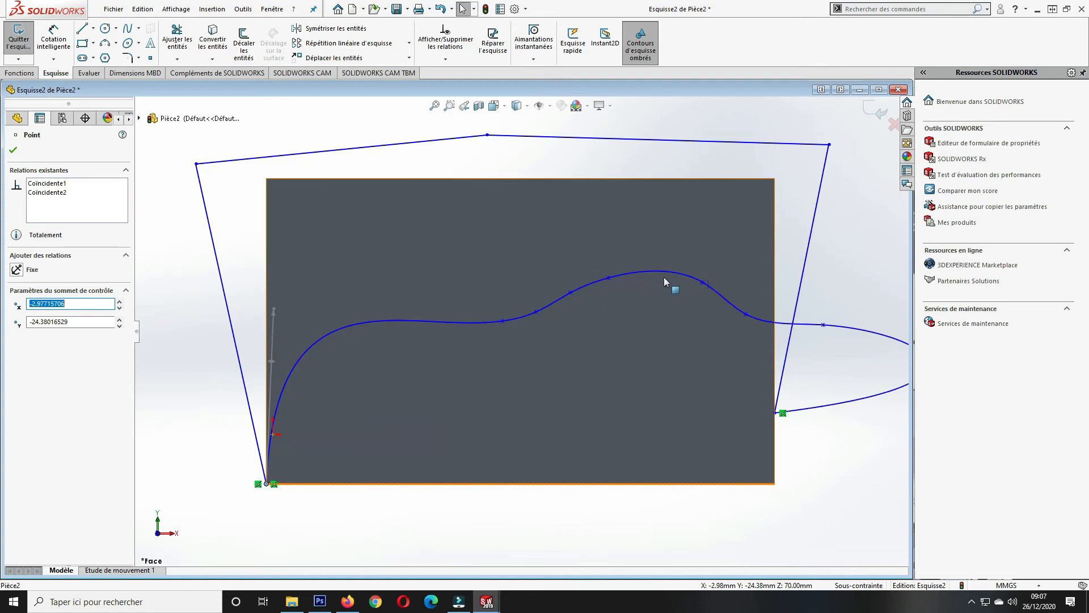
Rearrange the spline's left and middle points into a smooth arch rising from the face's lower-left corner.
{"action": "left_click_drag", "start_coordinate": [702, 283], "coordinate": [615, 313]}
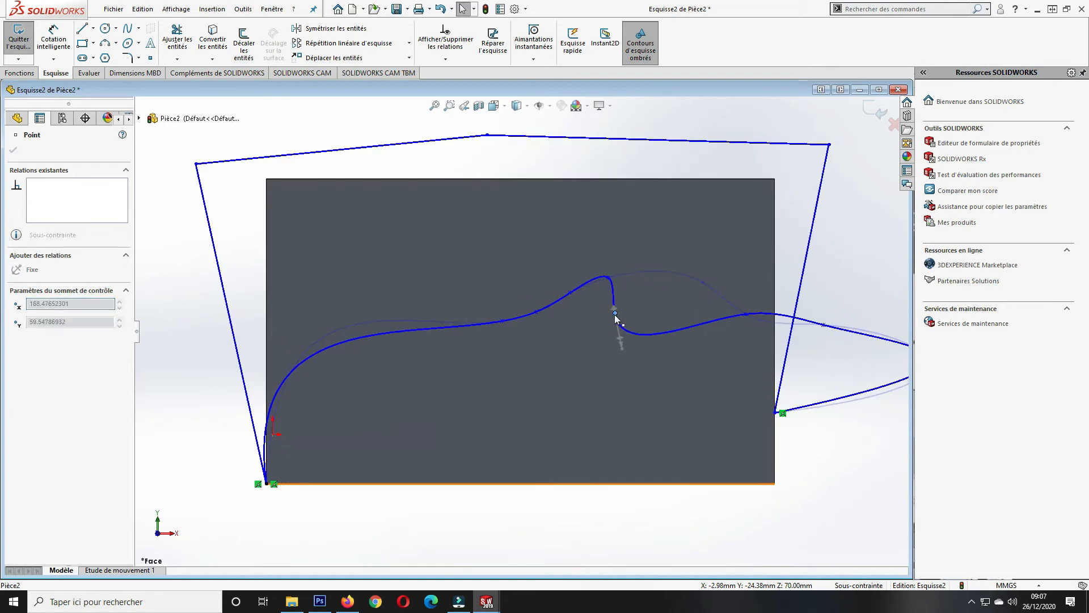
{"action": "left_click_drag", "start_coordinate": [502, 322], "coordinate": [308, 395]}
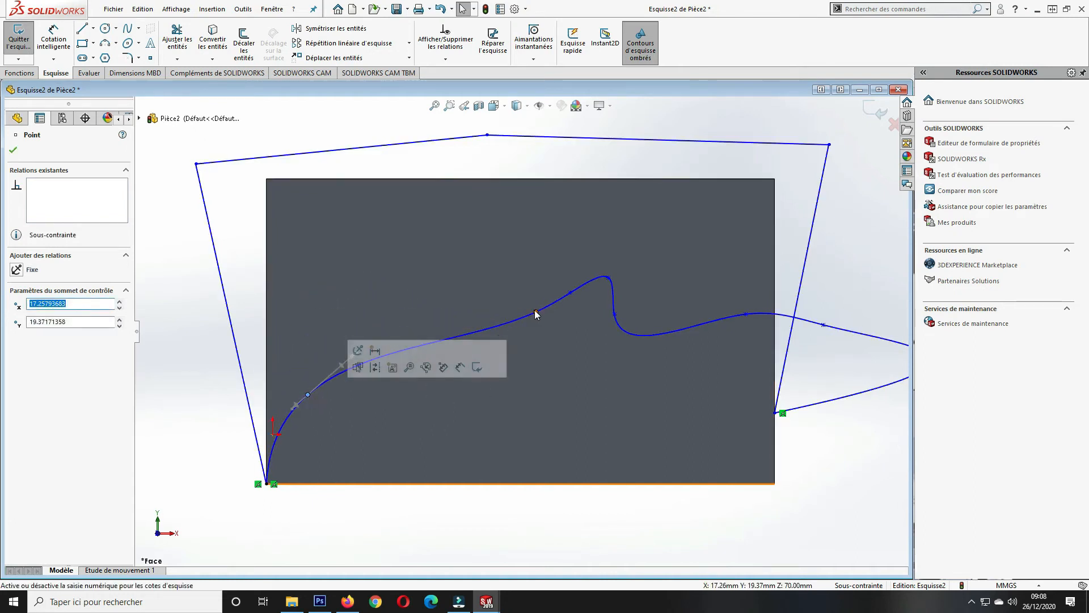
{"action": "left_click_drag", "start_coordinate": [535, 310], "coordinate": [385, 330]}
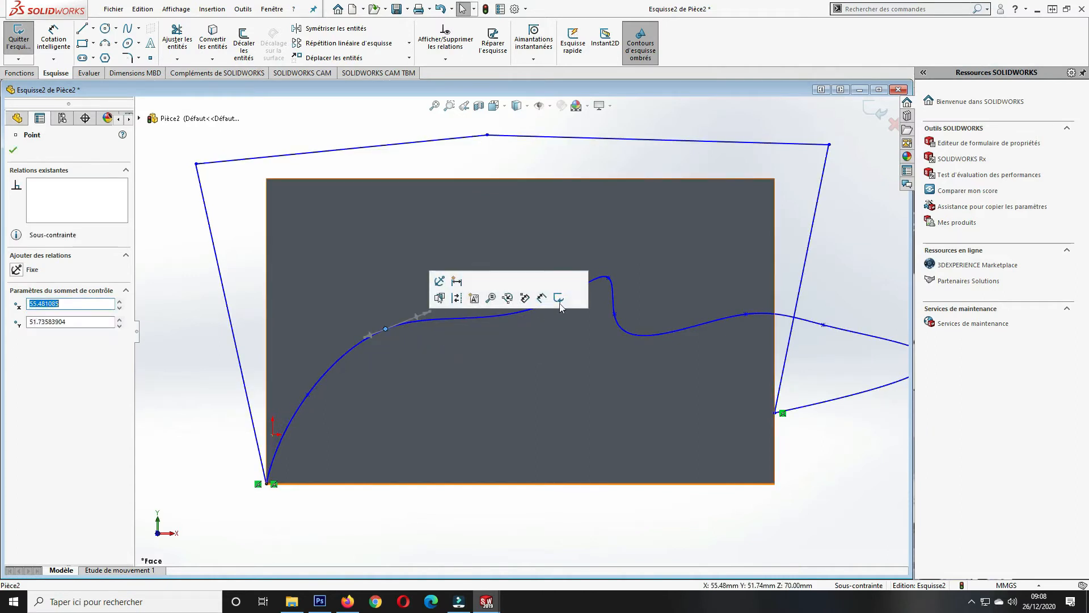
{"action": "left_click_drag", "start_coordinate": [608, 277], "coordinate": [559, 255]}
{"action": "left_click_drag", "start_coordinate": [582, 277], "coordinate": [425, 305]}
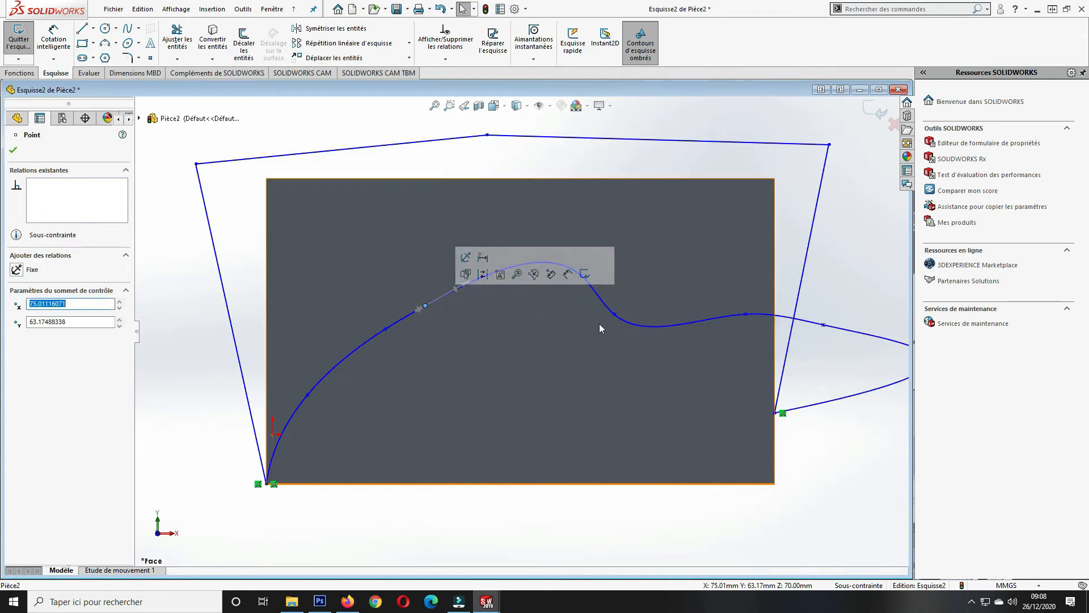
{"action": "left_click_drag", "start_coordinate": [615, 314], "coordinate": [478, 288]}
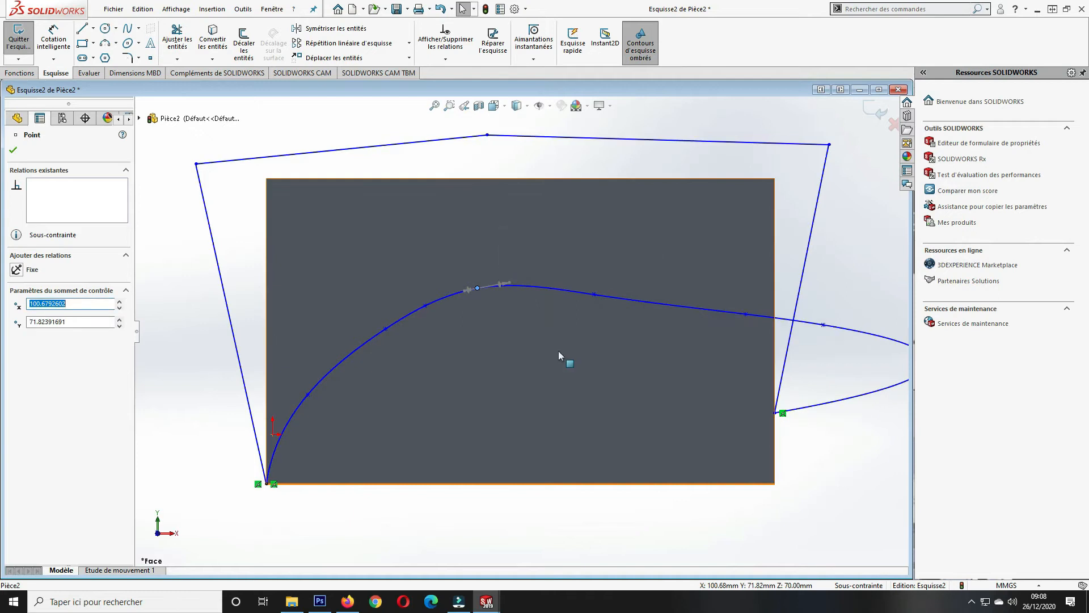
Bring the spline's right-hand points back inside the face and make its right end coincident with the lower-right corner.
{"action": "left_click_drag", "start_coordinate": [743, 314], "coordinate": [686, 361]}
{"action": "scroll", "coordinate": [780, 356], "scroll_direction": "up", "scroll_amount": 2}
{"action": "scroll", "coordinate": [770, 363], "scroll_direction": "down", "scroll_amount": 2}
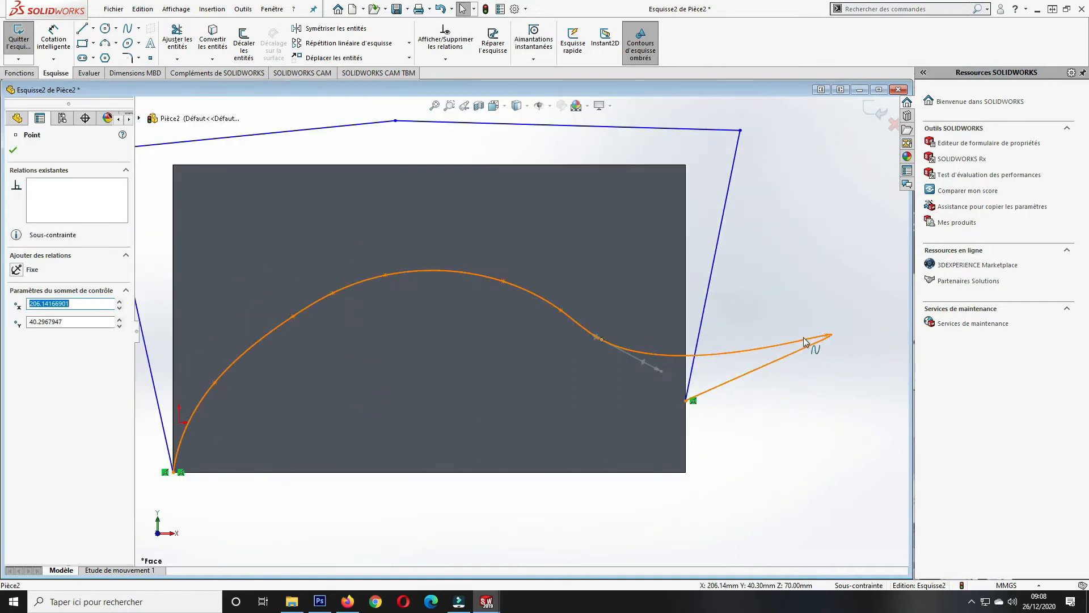
{"action": "left_click_drag", "start_coordinate": [830, 334], "coordinate": [642, 356]}
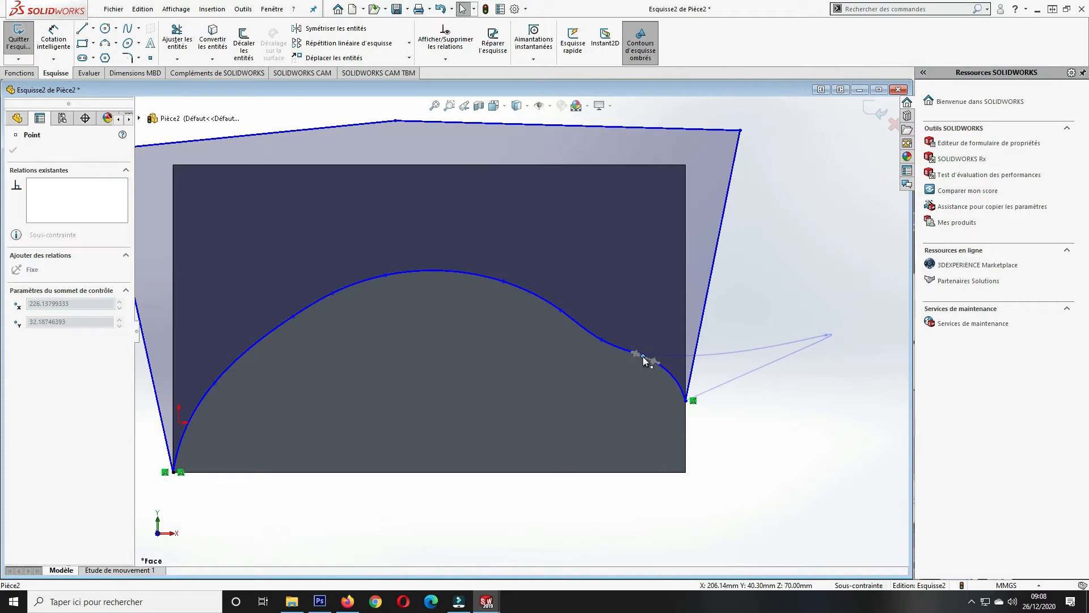
{"action": "left_click_drag", "start_coordinate": [637, 356], "coordinate": [634, 355]}
{"action": "left_click_drag", "start_coordinate": [683, 402], "coordinate": [685, 471]}
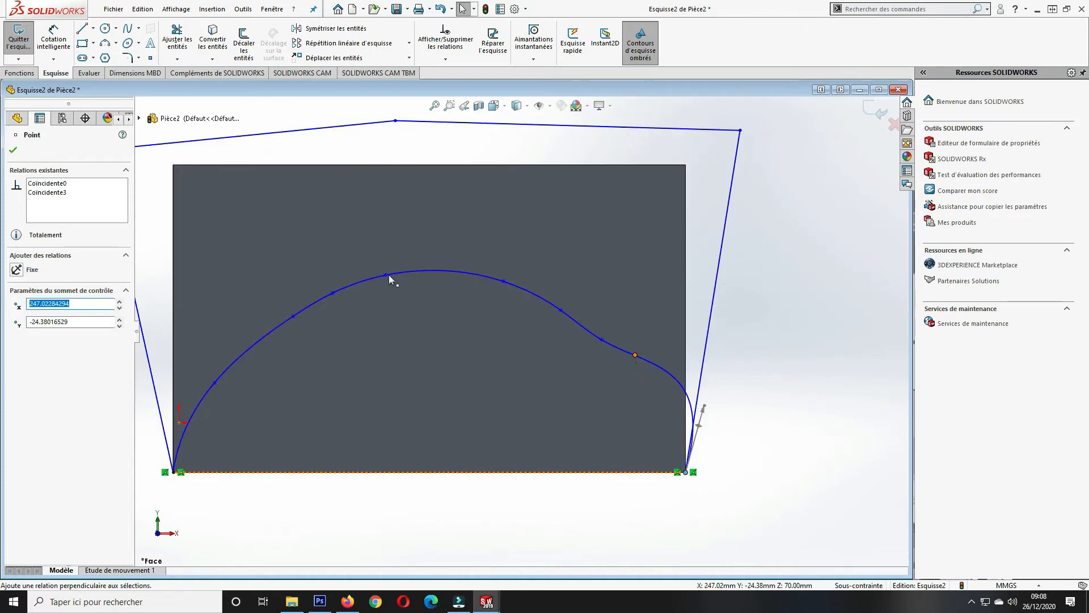
Remove the two spline points just right of the crest.
{"action": "left_click_drag", "start_coordinate": [504, 281], "coordinate": [444, 271]}
{"action": "key", "text": "Escape"}
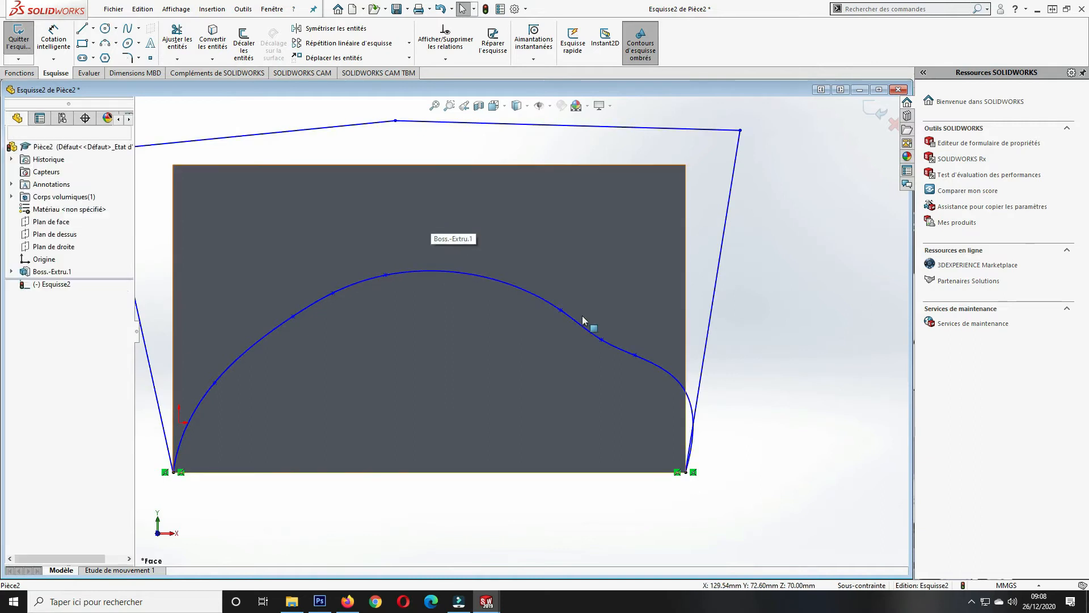
{"action": "left_click_drag", "start_coordinate": [561, 310], "coordinate": [458, 270]}
{"action": "key", "text": "Escape"}
Move the two remaining interior points right of the crest to form a concave dip in the descending slope.
{"action": "left_click_drag", "start_coordinate": [601, 340], "coordinate": [464, 294]}
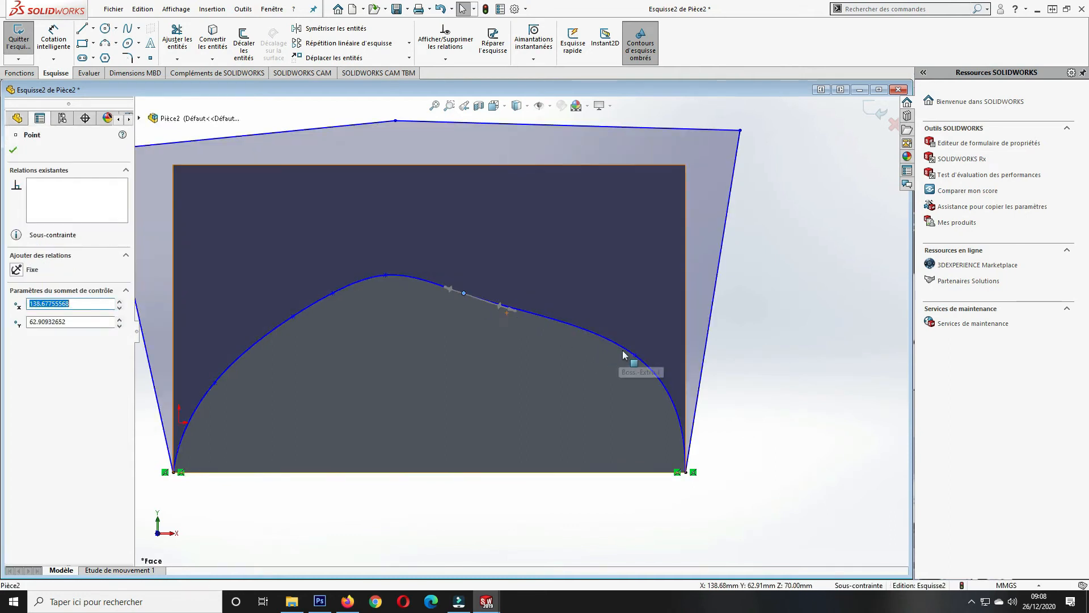
{"action": "mouse_move", "coordinate": [634, 358]}
{"action": "left_mouse_down"}
{"action": "mouse_move", "coordinate": [528, 332]}
{"action": "mouse_move", "coordinate": [525, 353]}
{"action": "mouse_move", "coordinate": [595, 379]}
{"action": "mouse_move", "coordinate": [624, 375]}
{"action": "mouse_move", "coordinate": [625, 363]}
{"action": "left_mouse_up"}
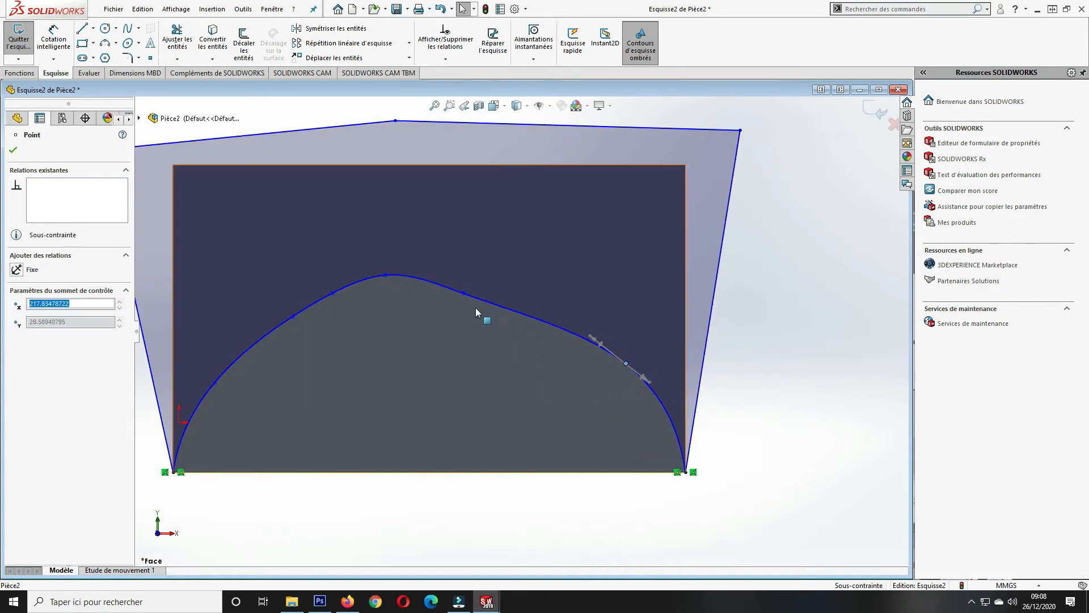
{"action": "mouse_move", "coordinate": [450, 306]}
{"action": "left_mouse_down"}
{"action": "mouse_move", "coordinate": [434, 312]}
{"action": "mouse_move", "coordinate": [450, 311]}
{"action": "left_mouse_up"}
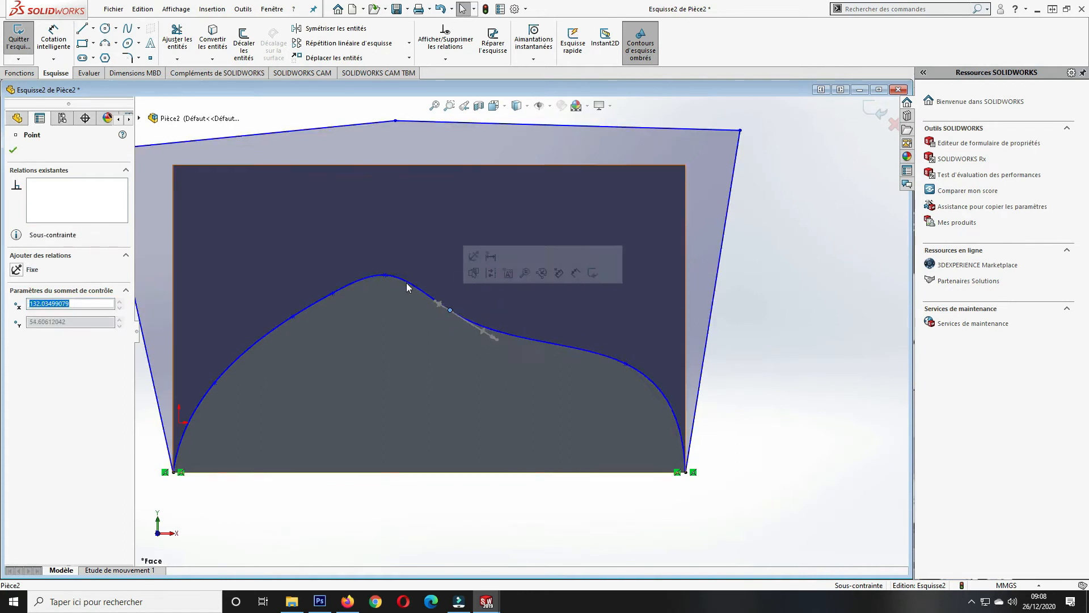
Delete the spline's crest point and move the points left of it to form a steeper peak with a hollow below.
{"action": "left_click", "coordinate": [378, 278]}
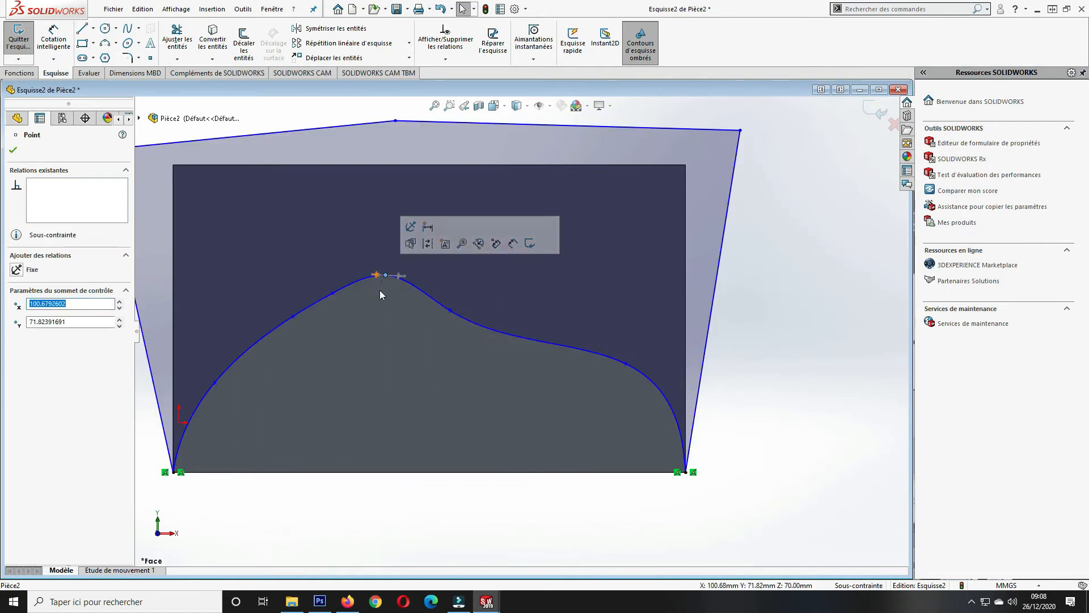
{"action": "key", "text": "Delete"}
{"action": "left_click_drag", "start_coordinate": [331, 291], "coordinate": [311, 271]}
{"action": "mouse_move", "coordinate": [216, 381]}
{"action": "left_mouse_down"}
{"action": "mouse_move", "coordinate": [240, 348]}
{"action": "mouse_move", "coordinate": [233, 387]}
{"action": "mouse_move", "coordinate": [242, 367]}
{"action": "left_mouse_up"}
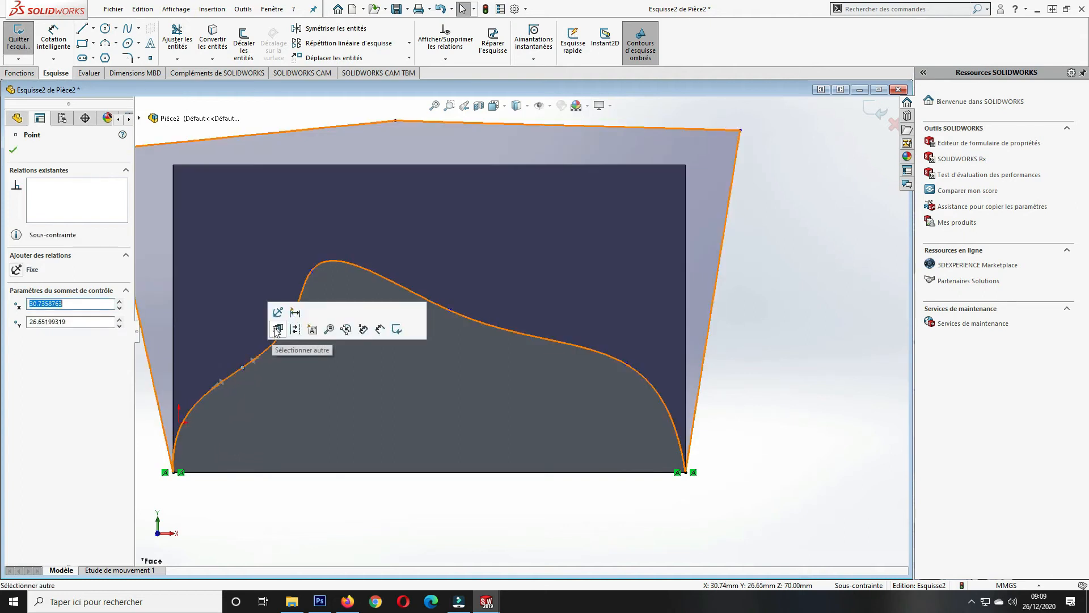
{"action": "left_click", "coordinate": [263, 307]}
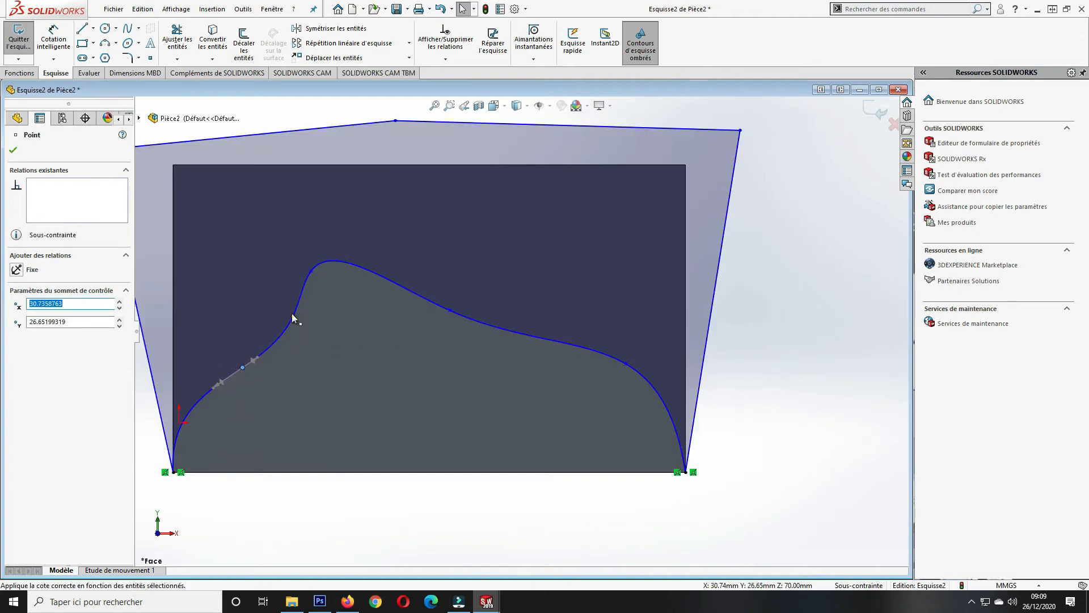
Shift the spline up and to the right, and lower its two leftmost interior points to smooth the ascending slope.
{"action": "left_click_drag", "start_coordinate": [263, 308], "coordinate": [332, 290]}
{"action": "key", "text": "Escape"}
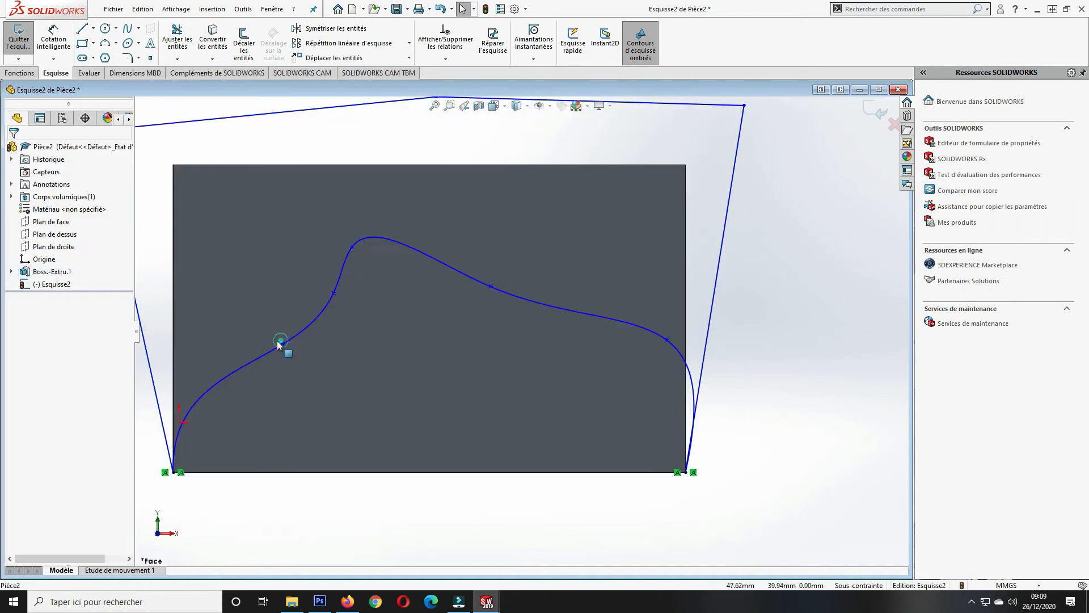
{"action": "left_click", "coordinate": [247, 363]}
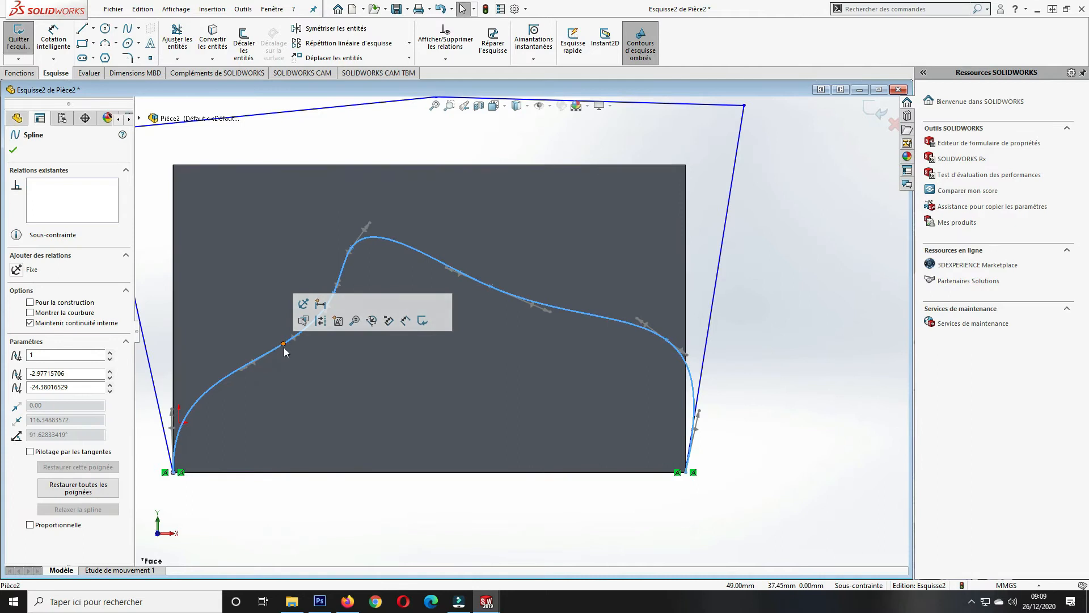
{"action": "left_click", "coordinate": [288, 361]}
{"action": "left_click_drag", "start_coordinate": [283, 344], "coordinate": [214, 394]}
{"action": "left_click_drag", "start_coordinate": [334, 293], "coordinate": [279, 334]}
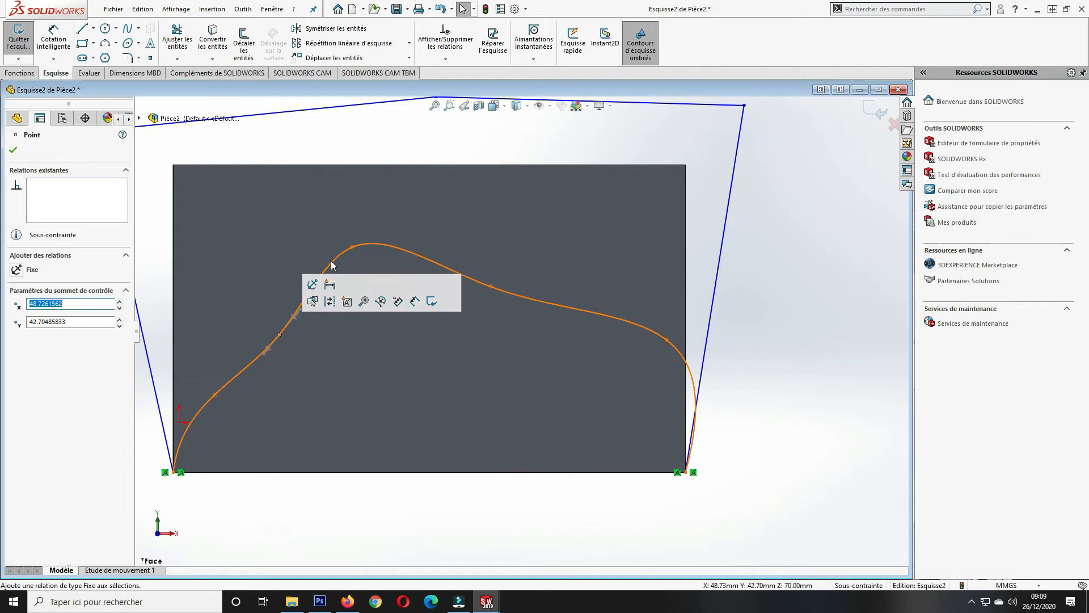
Lower the spline's crest point and the two points right of it, placing the rightmost interior one at about X 221, Y 18 mm.
{"action": "left_click_drag", "start_coordinate": [348, 252], "coordinate": [328, 287]}
{"action": "left_click_drag", "start_coordinate": [491, 287], "coordinate": [428, 314]}
{"action": "left_click_drag", "start_coordinate": [667, 339], "coordinate": [632, 385]}
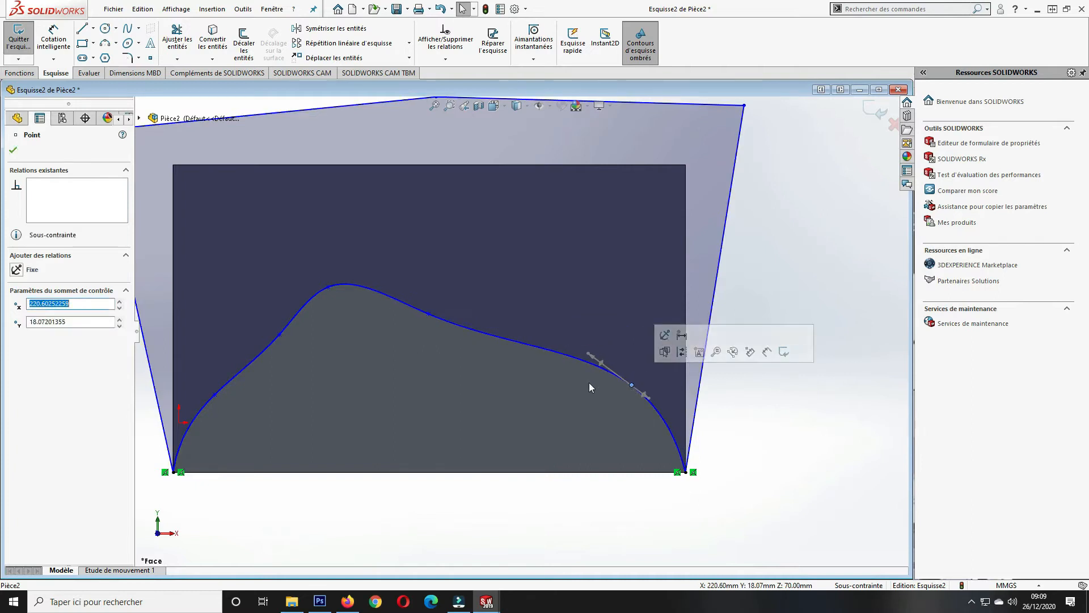
Form a hollow right of the crest by moving the mid-slope spline point to about X 136, Y 25 mm and nudging the crest point down-left.
{"action": "left_click", "coordinate": [425, 316]}
{"action": "left_click_drag", "start_coordinate": [415, 323], "coordinate": [403, 331]}
{"action": "mouse_move", "coordinate": [325, 288]}
{"action": "left_mouse_down"}
{"action": "mouse_move", "coordinate": [311, 325]}
{"action": "mouse_move", "coordinate": [318, 308]}
{"action": "mouse_move", "coordinate": [294, 264]}
{"action": "mouse_move", "coordinate": [304, 357]}
{"action": "mouse_move", "coordinate": [321, 385]}
{"action": "mouse_move", "coordinate": [316, 333]}
{"action": "mouse_move", "coordinate": [274, 290]}
{"action": "mouse_move", "coordinate": [315, 296]}
{"action": "left_mouse_up"}
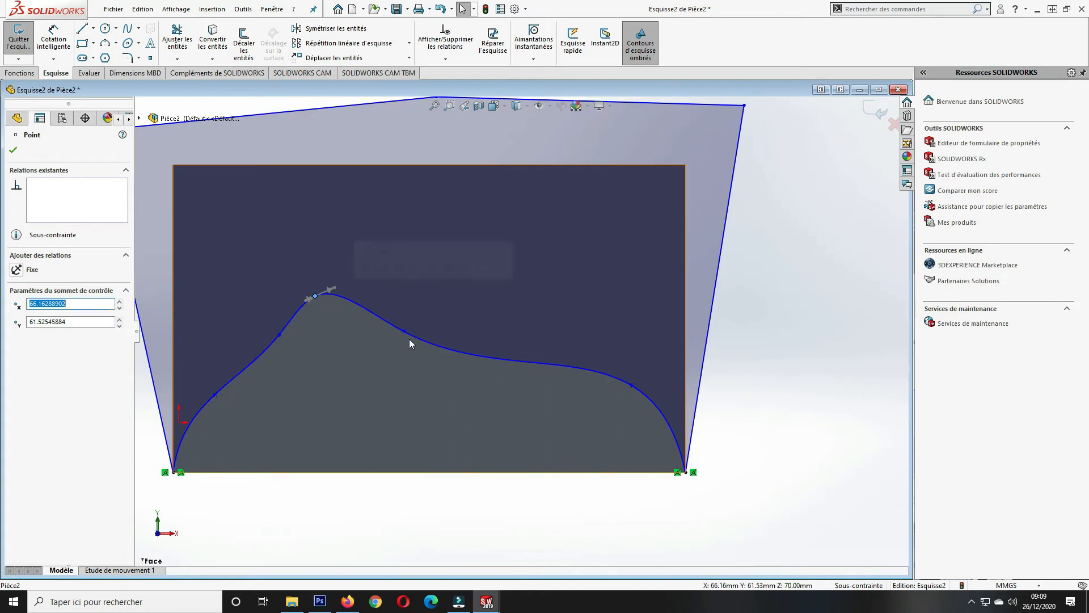
{"action": "left_click_drag", "start_coordinate": [404, 332], "coordinate": [458, 370]}
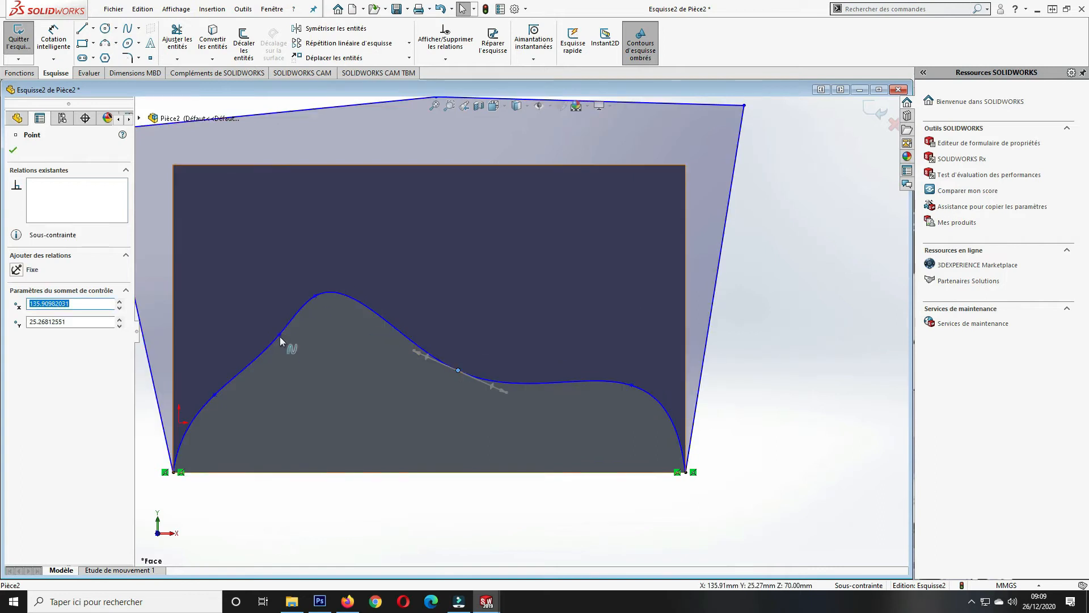
Lower the spline point on the ascending slope to about X 28, Y 23 mm and bring the crest point down-left.
{"action": "left_click_drag", "start_coordinate": [277, 333], "coordinate": [237, 375]}
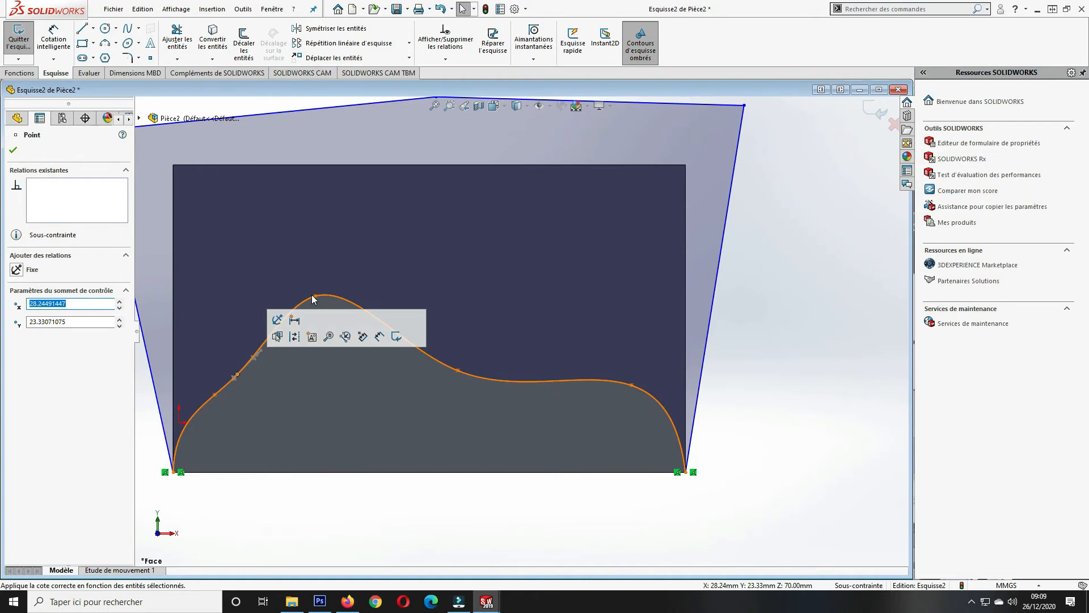
{"action": "left_click_drag", "start_coordinate": [314, 295], "coordinate": [294, 325]}
{"action": "left_click", "coordinate": [842, 354]}
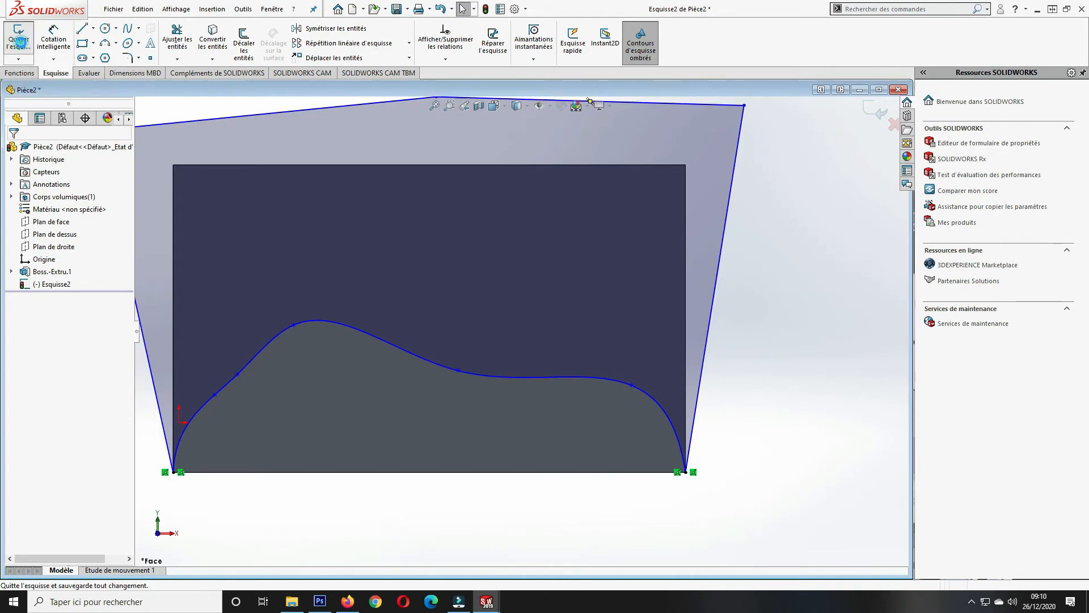
Exit the sketch and extrude-cut the region above the spline to a blind depth of 140 mm.
{"action": "left_click", "coordinate": [21, 46]}
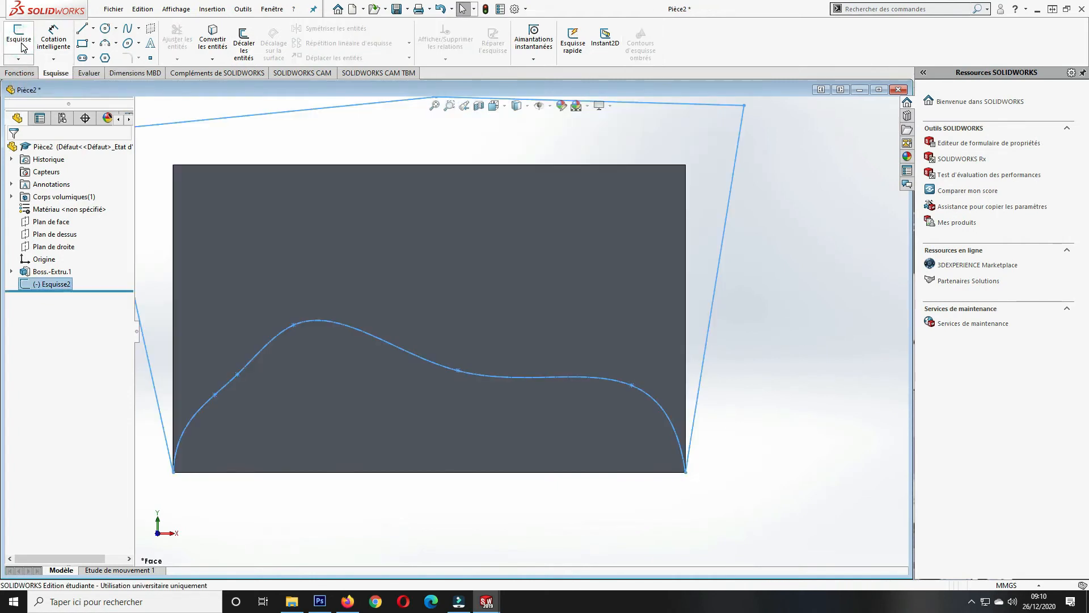
{"action": "left_click", "coordinate": [20, 74]}
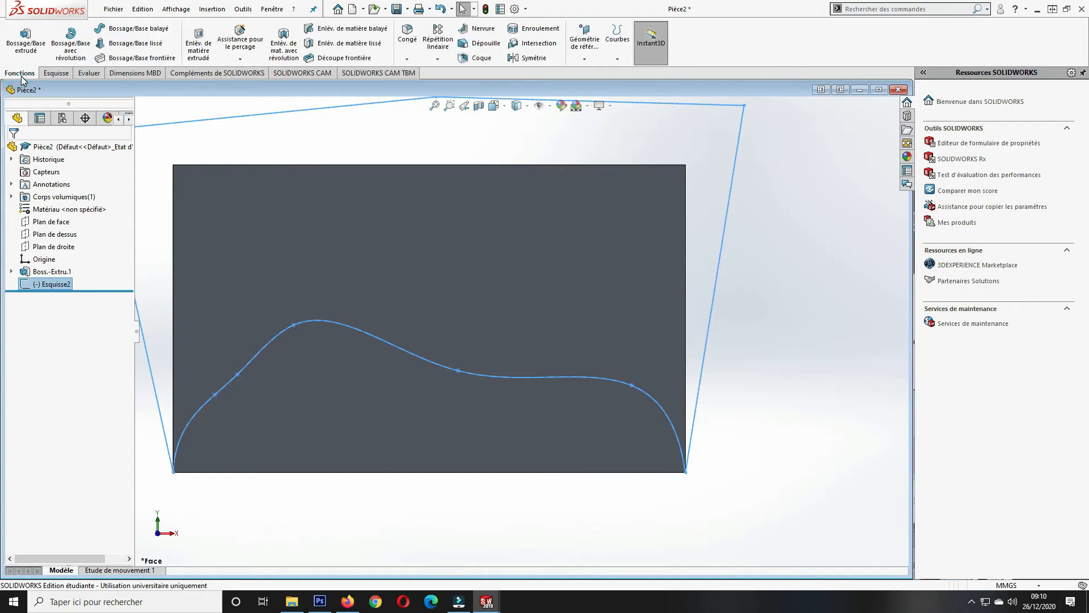
{"action": "left_click", "coordinate": [199, 34]}
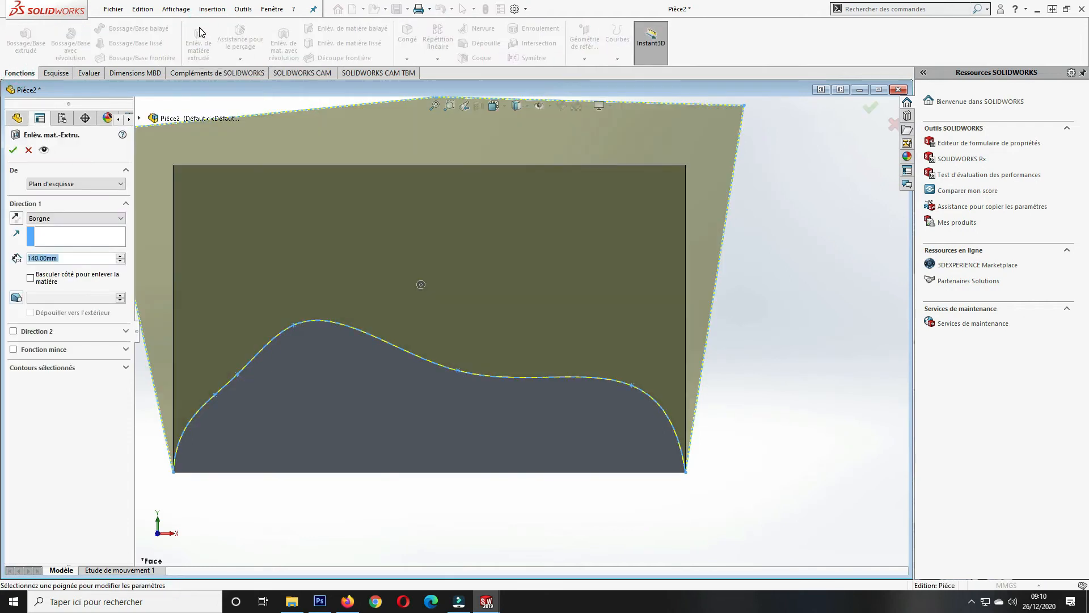
{"action": "left_click", "coordinate": [11, 151]}
Start a sketch on the part's flat bottom face and set the bottom view.
{"action": "middle_click_drag", "start_coordinate": [547, 290], "coordinate": [563, 241]}
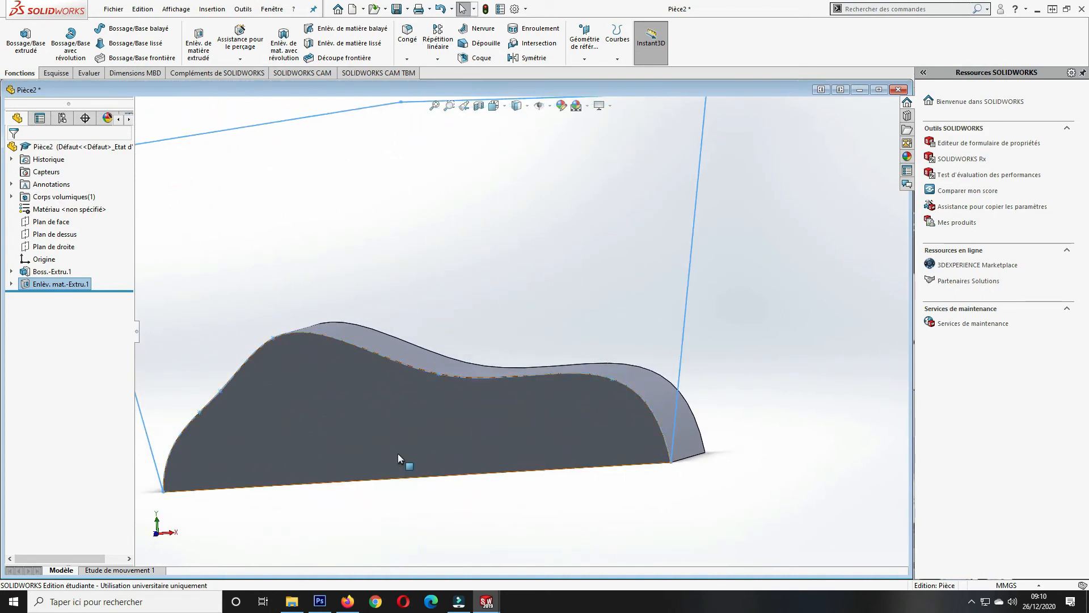
{"action": "middle_click_drag", "start_coordinate": [399, 456], "coordinate": [455, 391]}
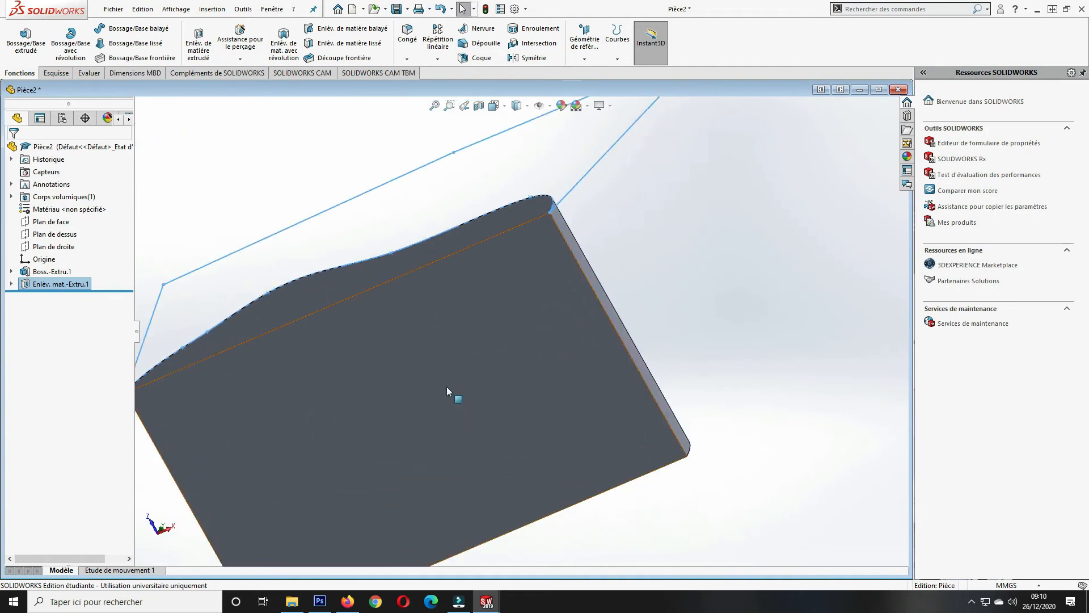
{"action": "left_click", "coordinate": [56, 73]}
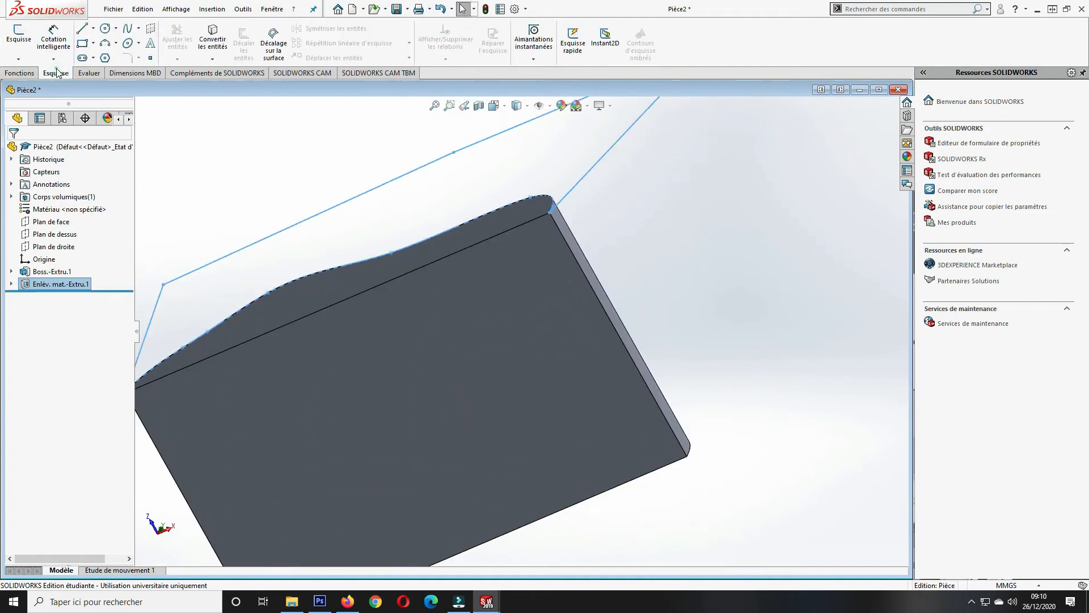
{"action": "left_click", "coordinate": [3, 38]}
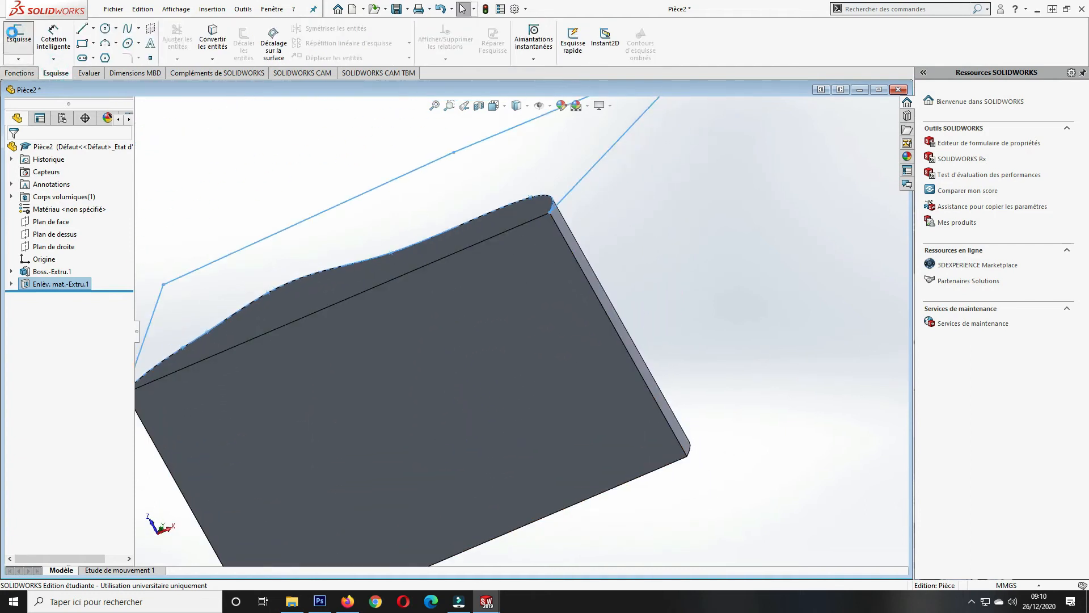
{"action": "left_click", "coordinate": [352, 392]}
{"action": "scroll", "coordinate": [347, 382], "scroll_direction": "down", "scroll_amount": 2}
{"action": "scroll", "coordinate": [347, 383], "scroll_direction": "up", "scroll_amount": 5}
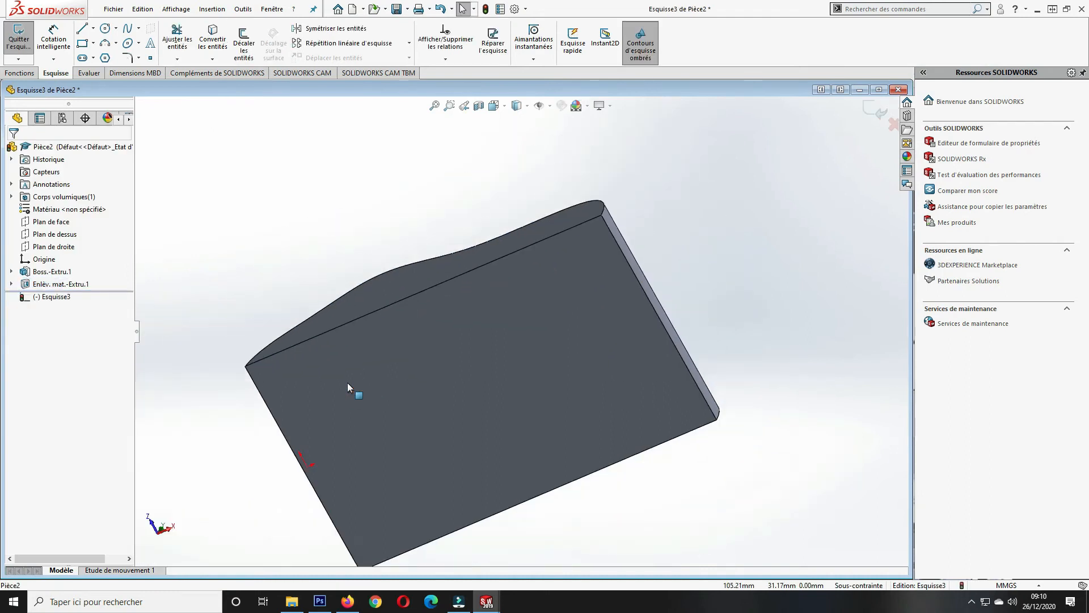
{"action": "middle_click_drag", "start_coordinate": [383, 378], "coordinate": [389, 343]}
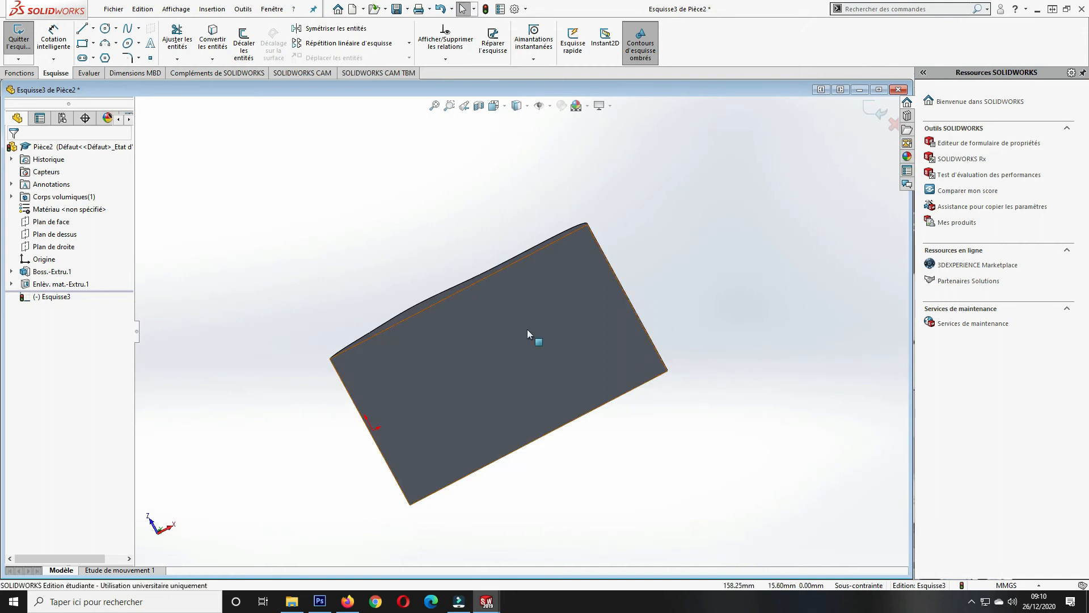
{"action": "scroll", "coordinate": [526, 329], "scroll_direction": "up", "scroll_amount": 1}
{"action": "left_click", "coordinate": [493, 105]}
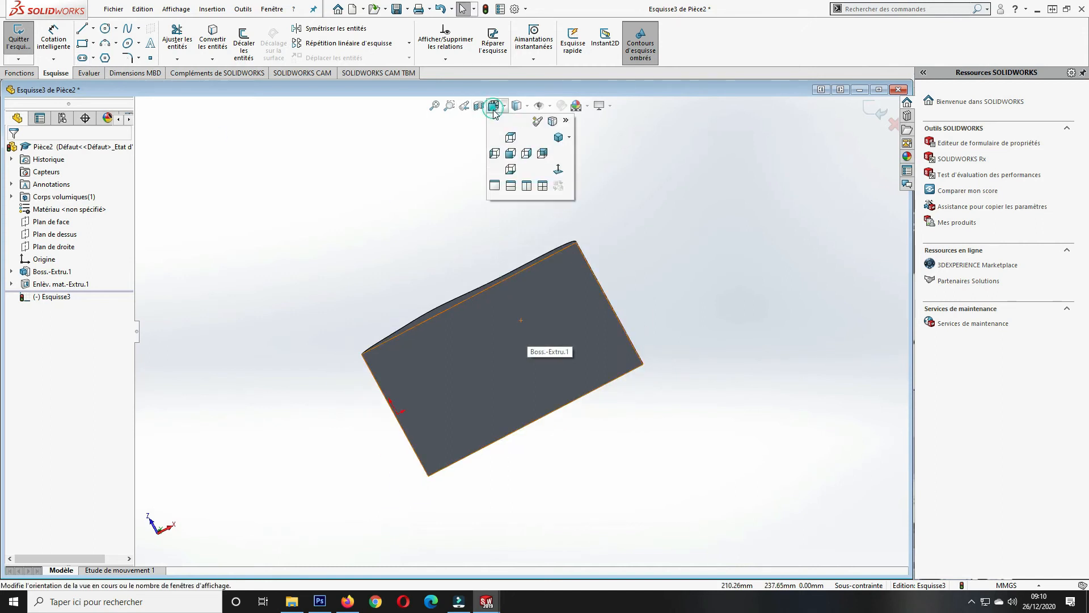
{"action": "left_click", "coordinate": [510, 169]}
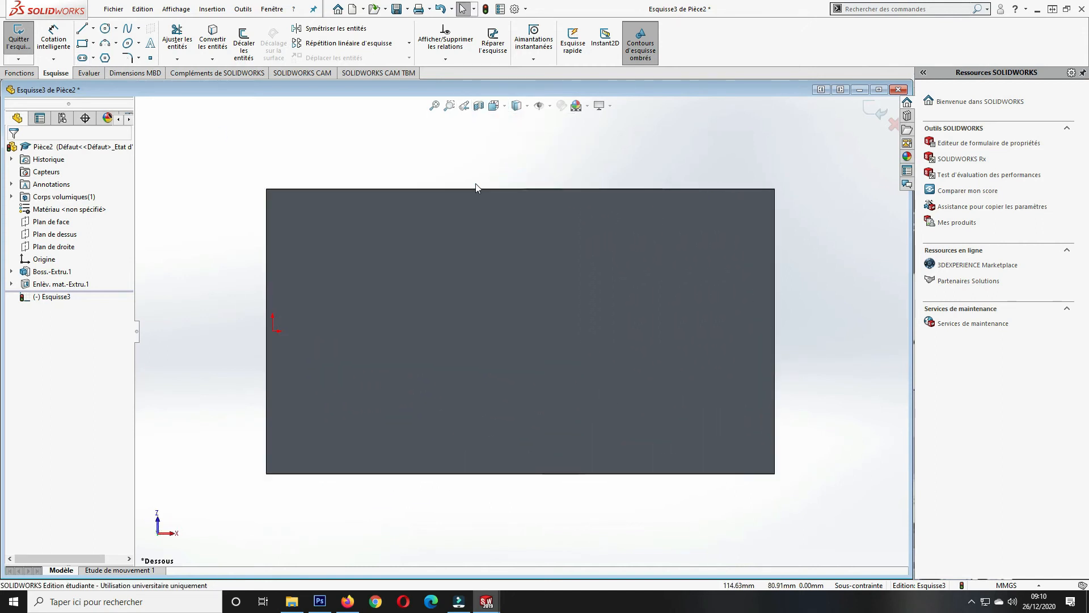
Draw a six-point wavy spline along the face's upper long edge, starting and ending just outside the short sides.
{"action": "left_click", "coordinate": [127, 29]}
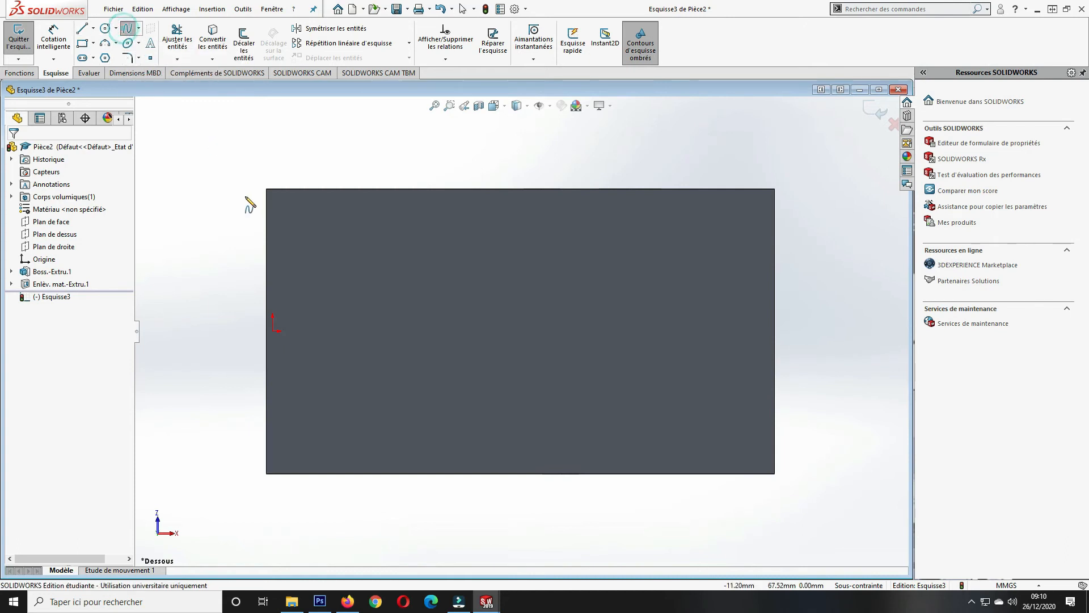
{"action": "left_click", "coordinate": [240, 234]}
{"action": "left_click", "coordinate": [292, 200]}
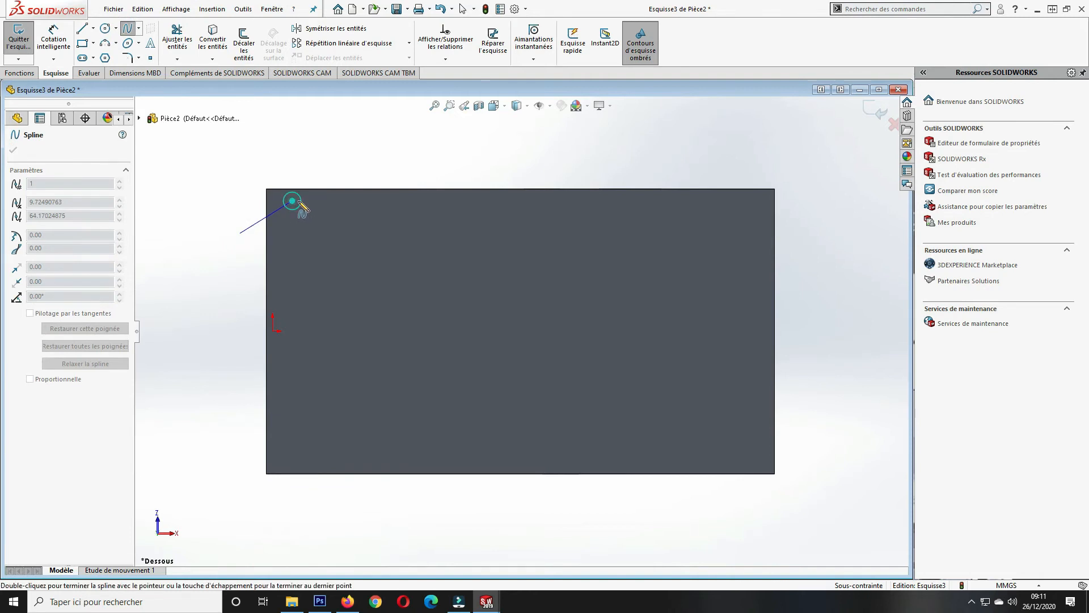
{"action": "left_click", "coordinate": [341, 197]}
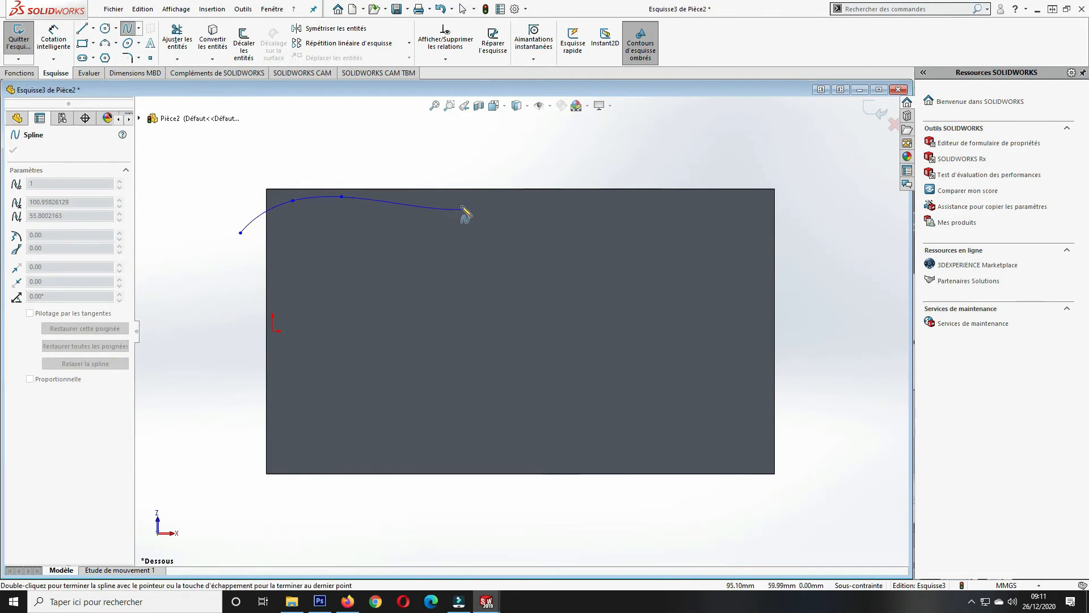
{"action": "left_click", "coordinate": [464, 207]}
{"action": "left_click", "coordinate": [636, 201]}
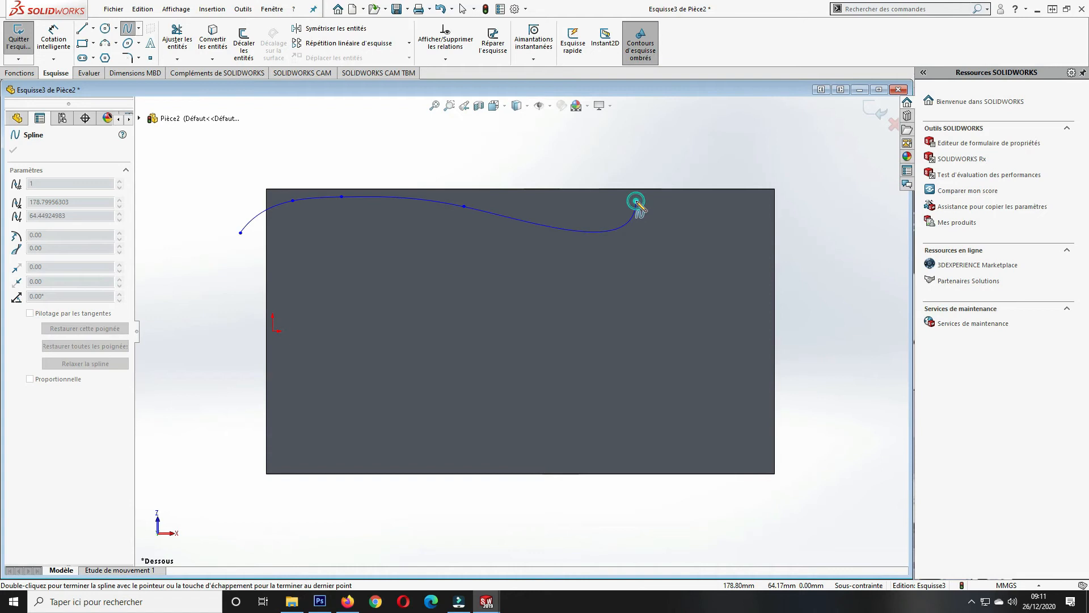
{"action": "left_click", "coordinate": [788, 220]}
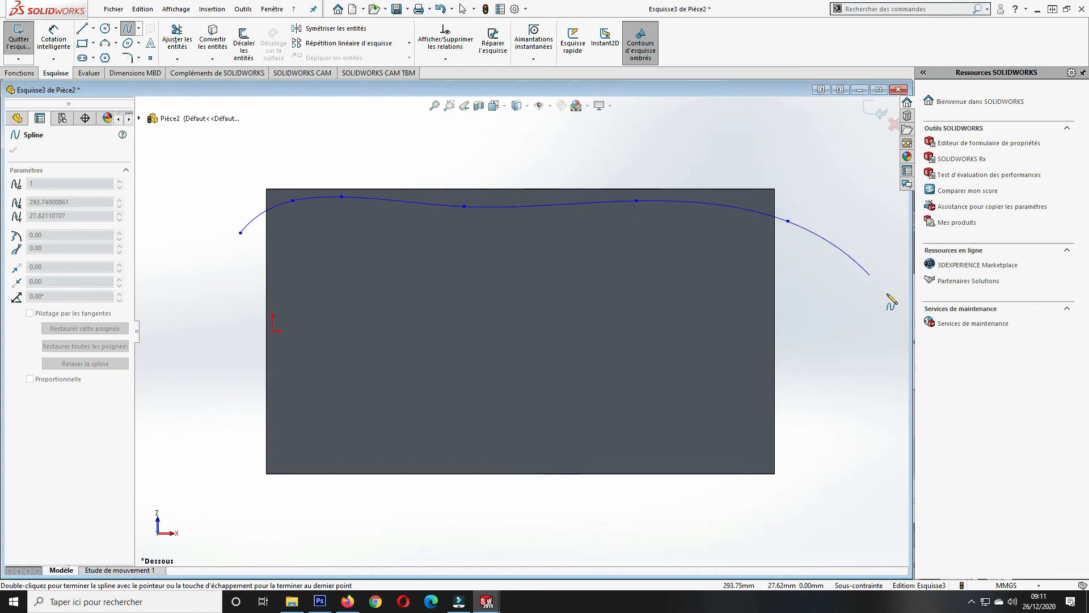
Close the spline profile with three connected lines running outside the face's upper long edge.
{"action": "left_click", "coordinate": [82, 31]}
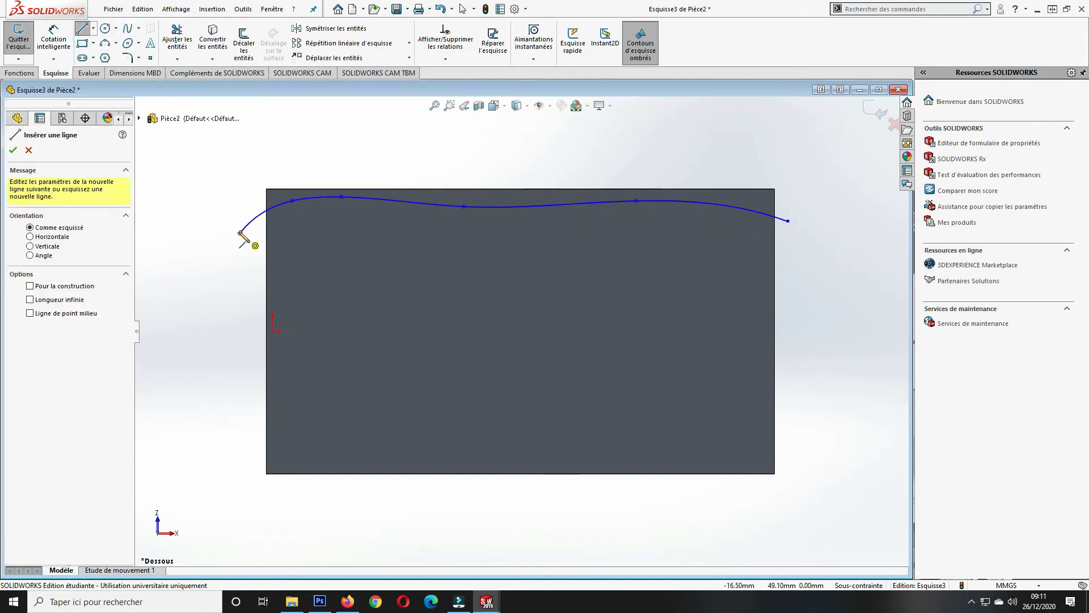
{"action": "left_click", "coordinate": [241, 232]}
{"action": "left_click", "coordinate": [215, 161]}
{"action": "left_click", "coordinate": [778, 152]}
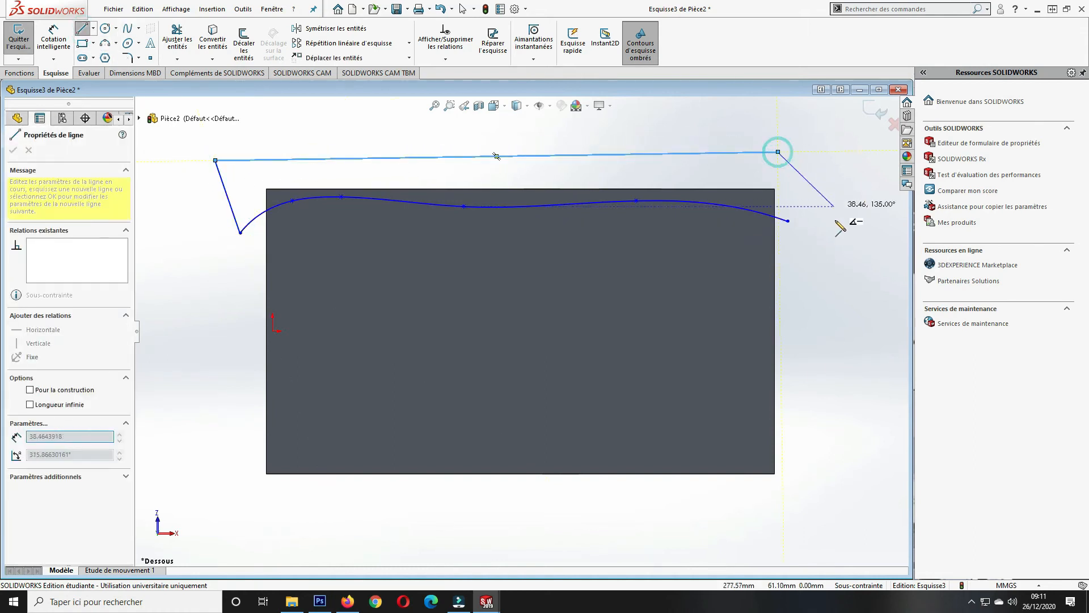
{"action": "left_click", "coordinate": [788, 221]}
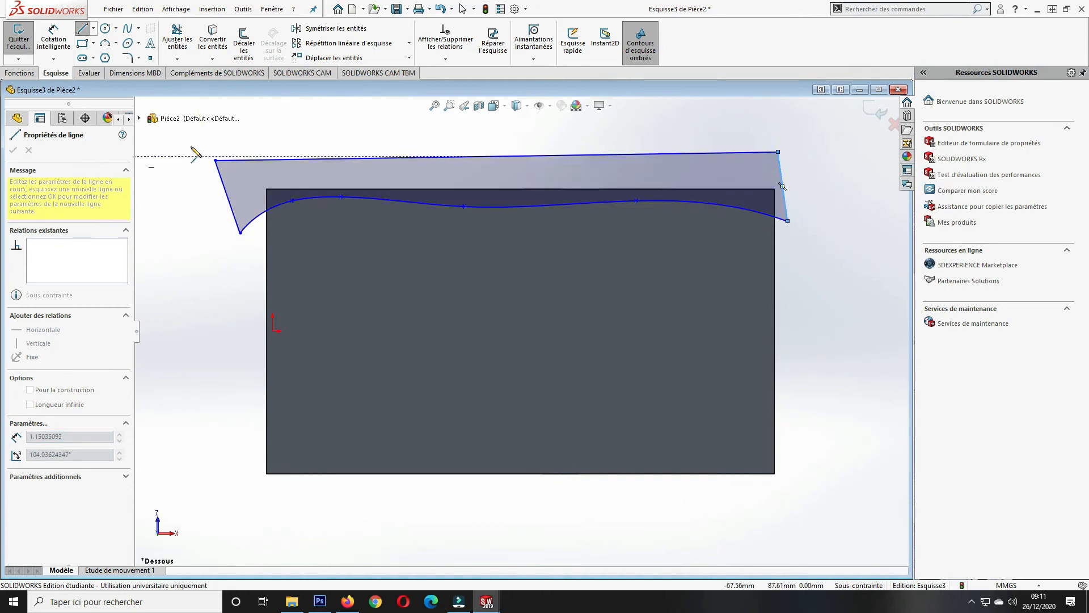
{"action": "left_click", "coordinate": [82, 28]}
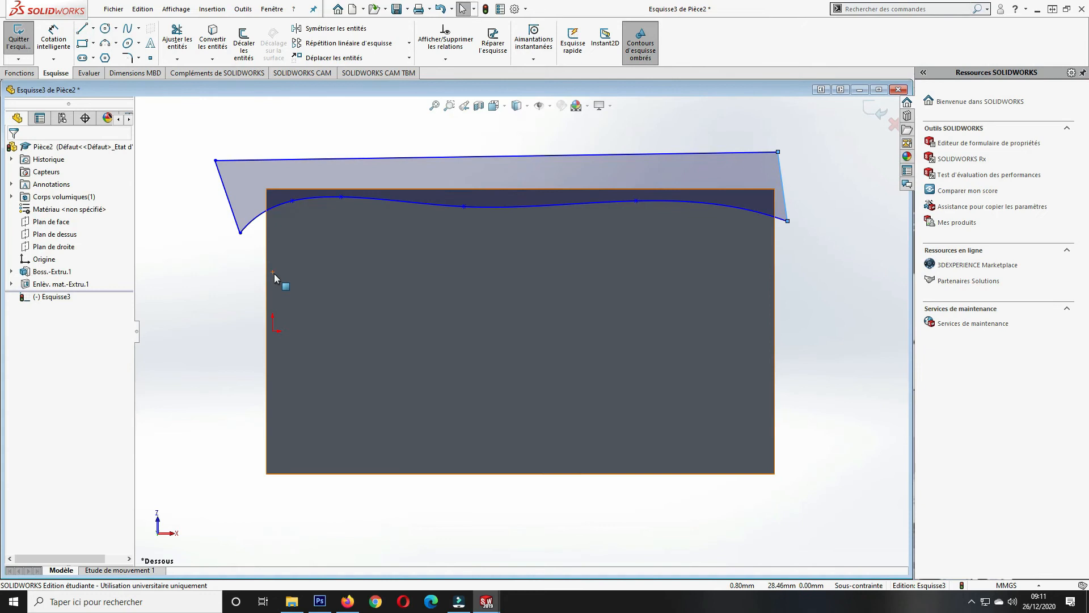
Raise the spline's right hump slightly, snap its right end to the face edge, move the upper-right corner outward and lower the left end.
{"action": "left_click", "coordinate": [635, 198]}
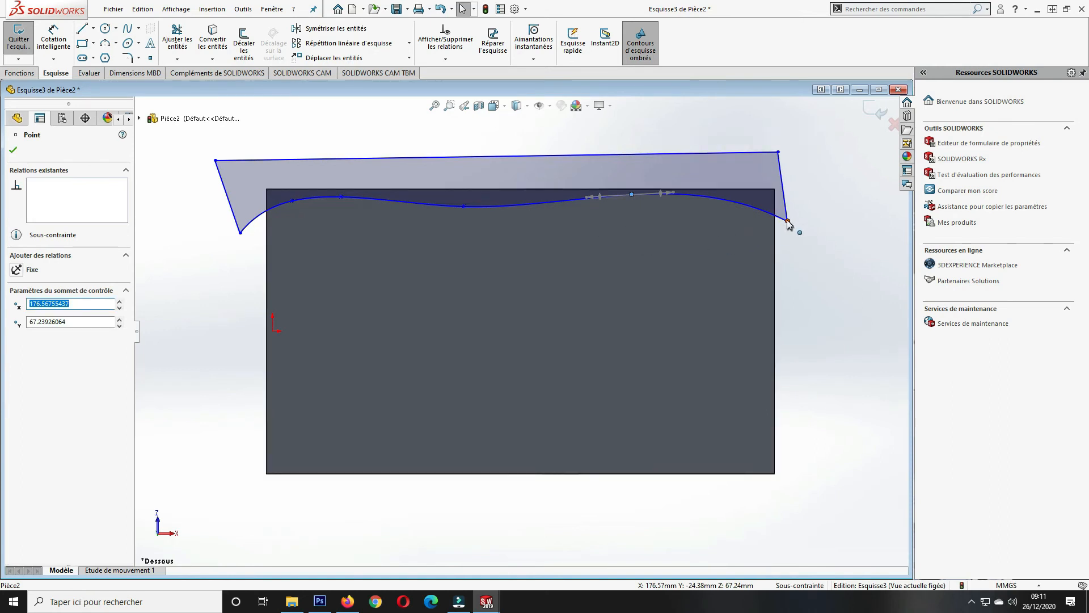
{"action": "left_click_drag", "start_coordinate": [787, 221], "coordinate": [774, 250]}
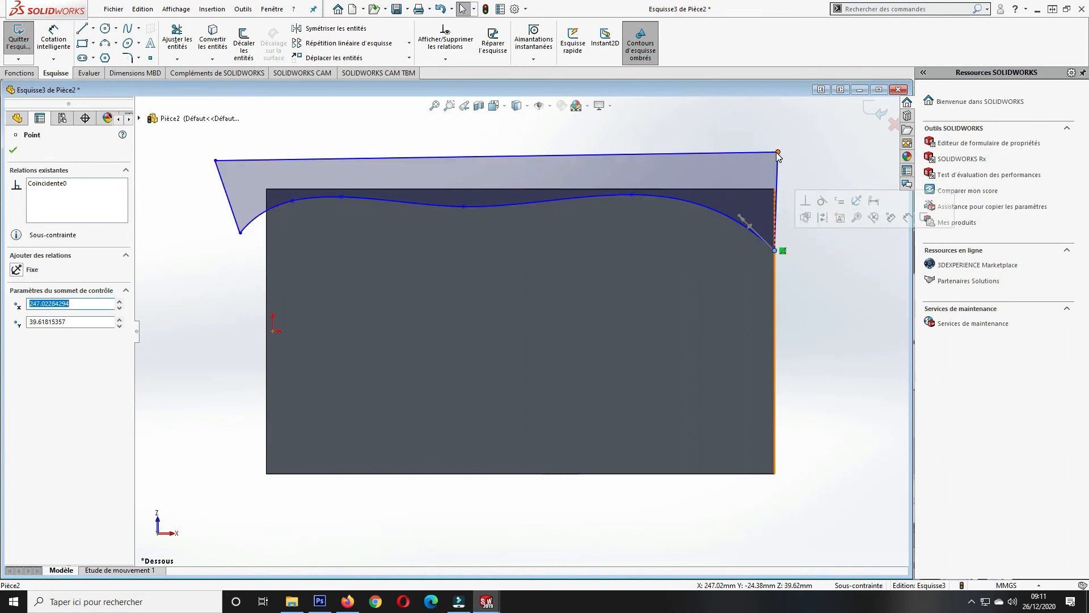
{"action": "left_click_drag", "start_coordinate": [777, 152], "coordinate": [808, 147]}
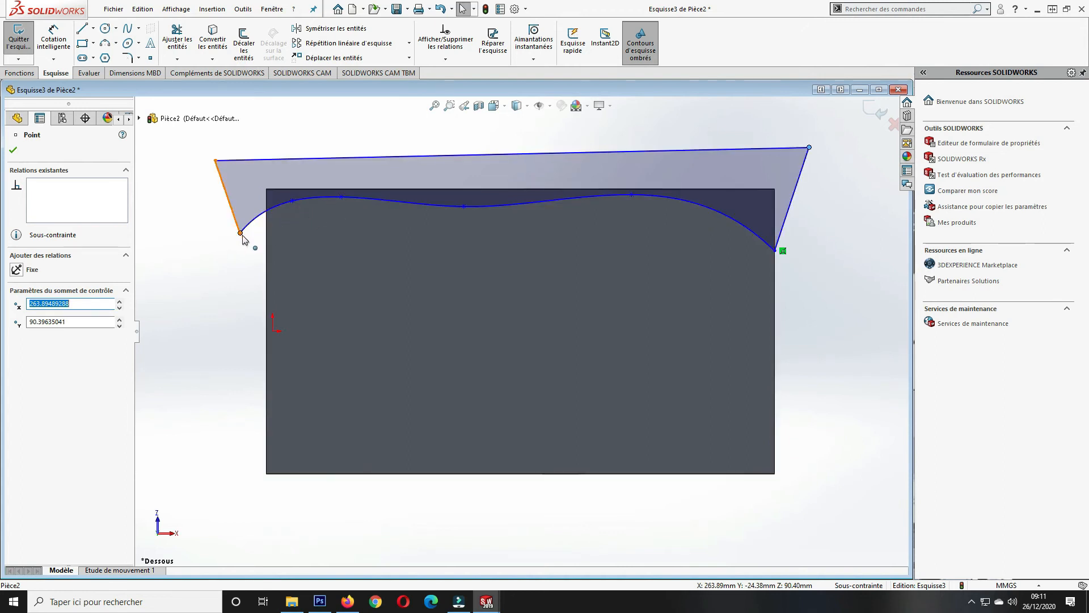
{"action": "left_click_drag", "start_coordinate": [239, 236], "coordinate": [229, 274]}
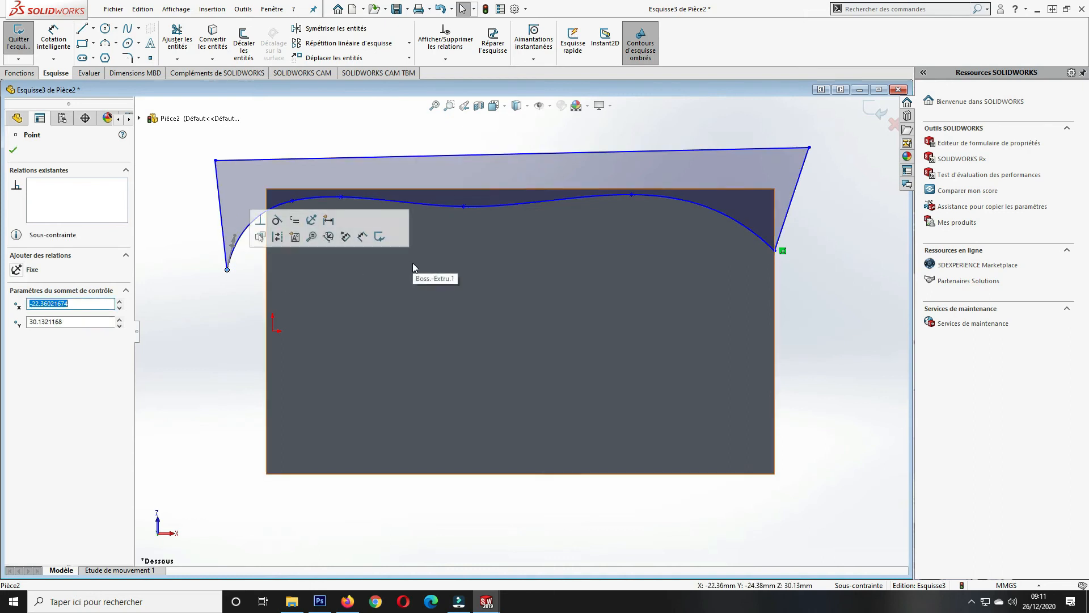
{"action": "left_click", "coordinate": [13, 151]}
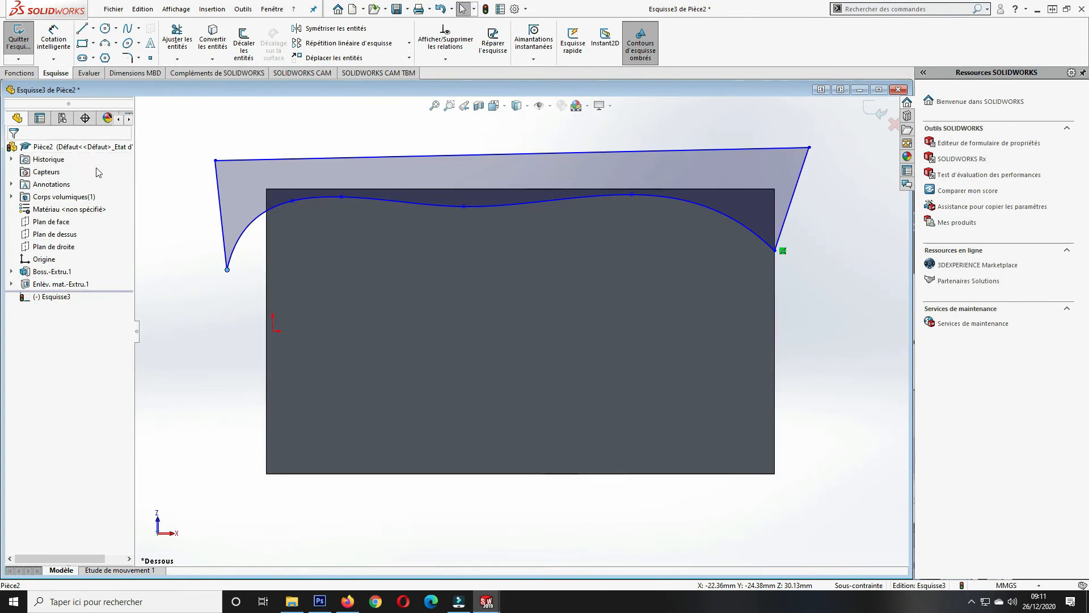
Finish the bottom-face sketch and cut its closed spline profile through the part with a blind depth of 140 mm.
{"action": "left_click", "coordinate": [18, 40]}
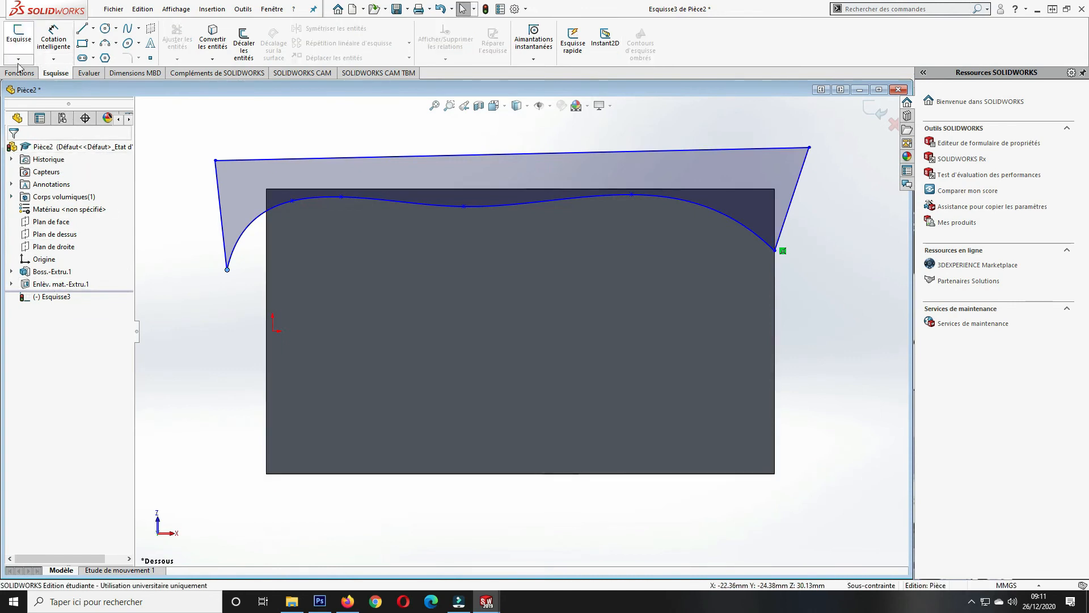
{"action": "left_click", "coordinate": [19, 72]}
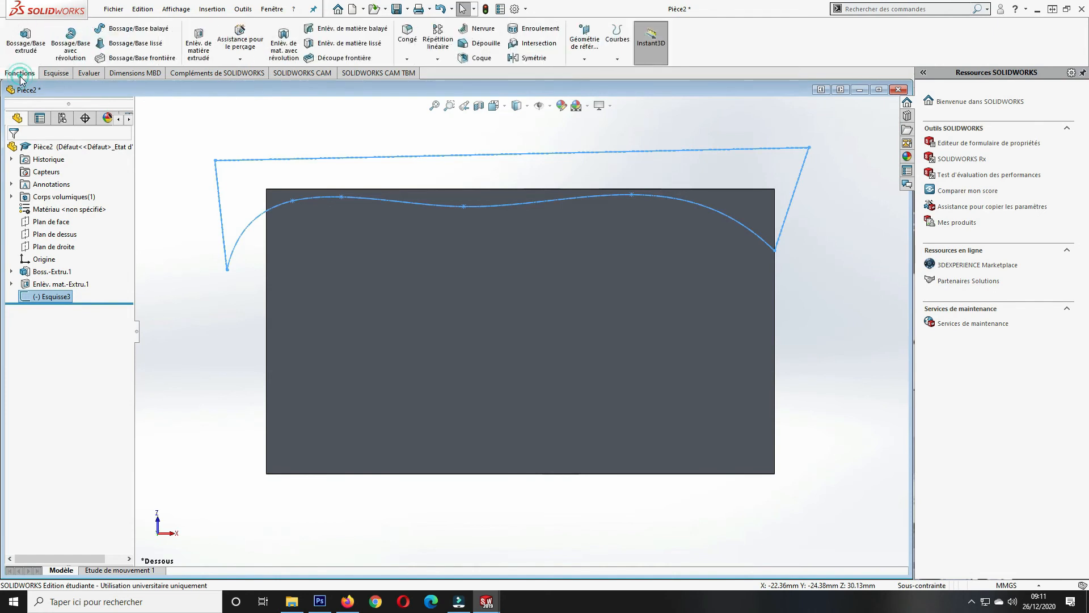
{"action": "left_click", "coordinate": [200, 41]}
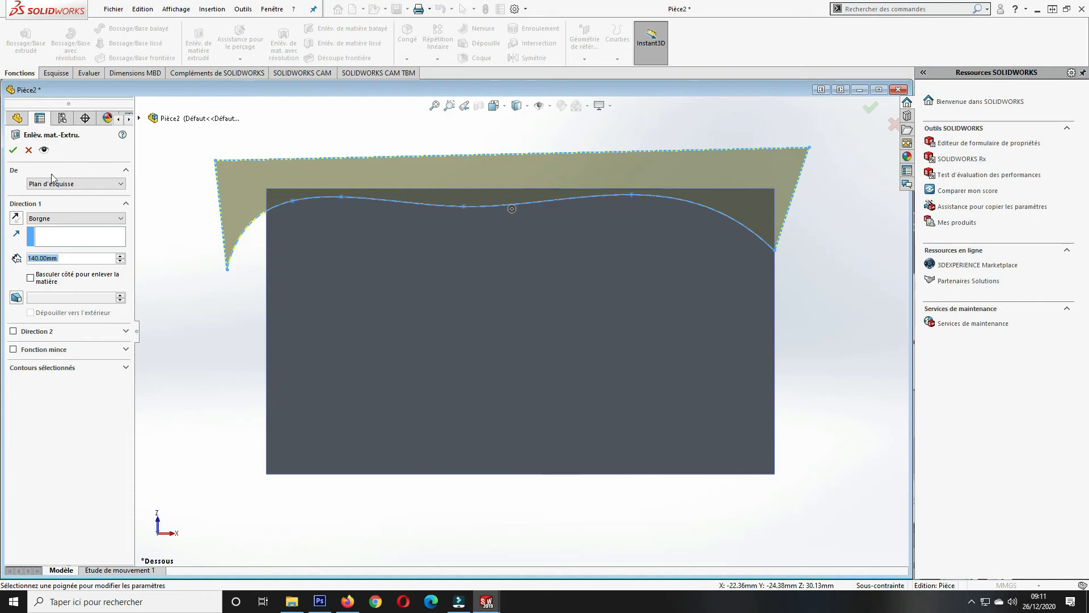
{"action": "left_click", "coordinate": [13, 151]}
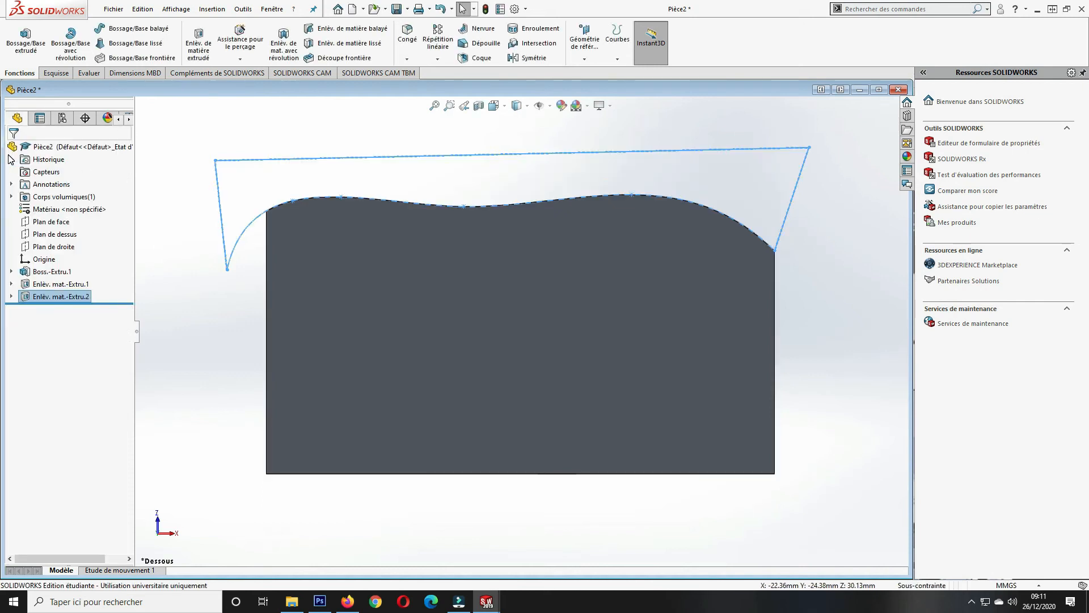
Create a reference plane offset 70 mm inward from the flat long side face opposite the new cut, with the offset reversed.
{"action": "middle_click_drag", "start_coordinate": [183, 325], "coordinate": [359, 220]}
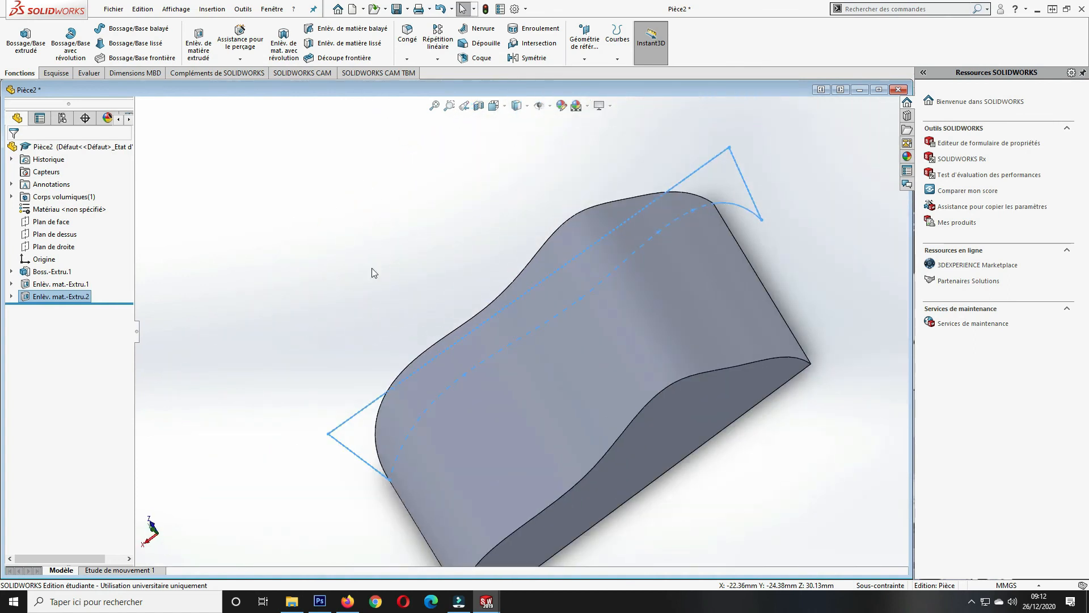
{"action": "scroll", "coordinate": [389, 288], "scroll_direction": "up", "scroll_amount": 2}
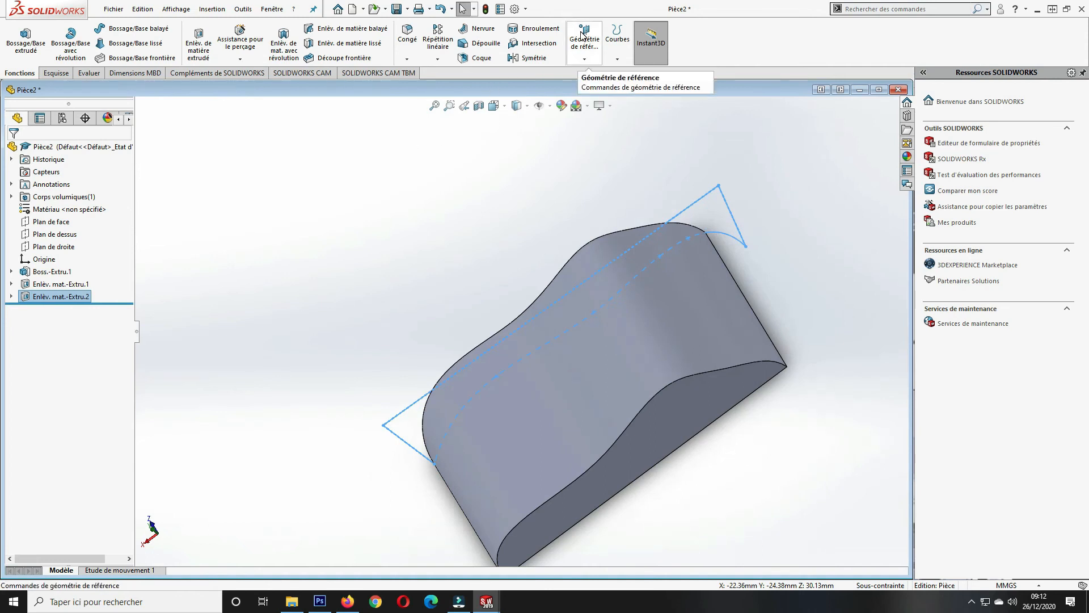
{"action": "left_click", "coordinate": [699, 402]}
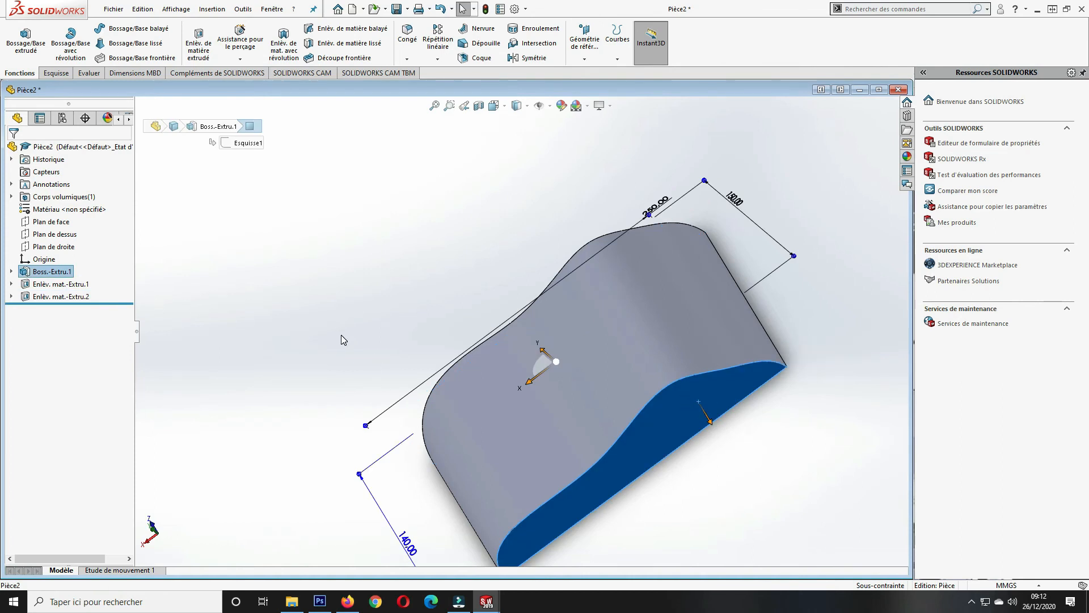
{"action": "scroll", "coordinate": [341, 335], "scroll_direction": "down", "scroll_amount": 4}
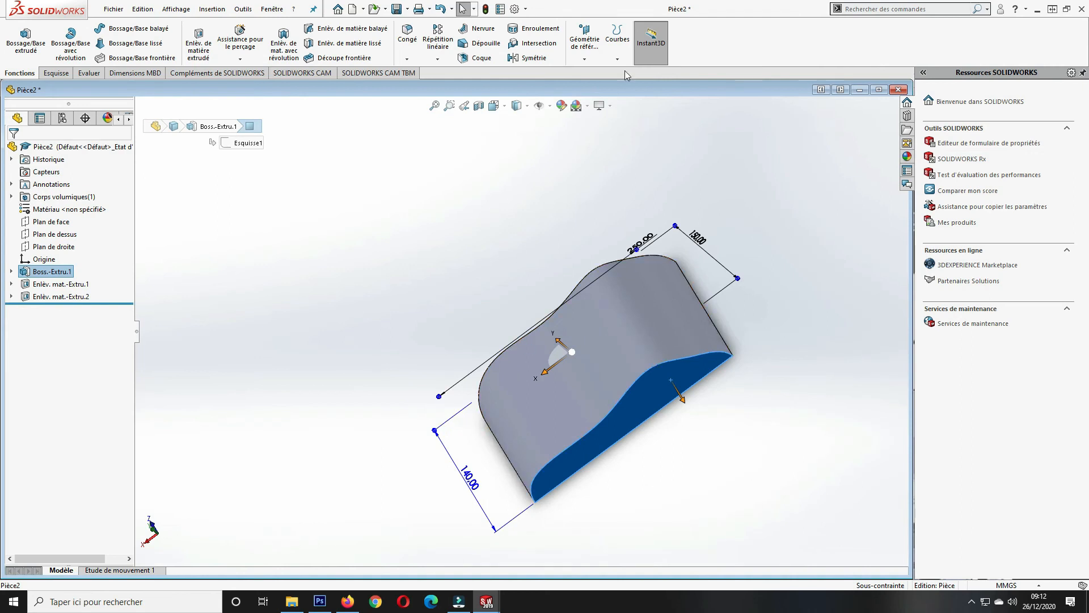
{"action": "left_click", "coordinate": [579, 39]}
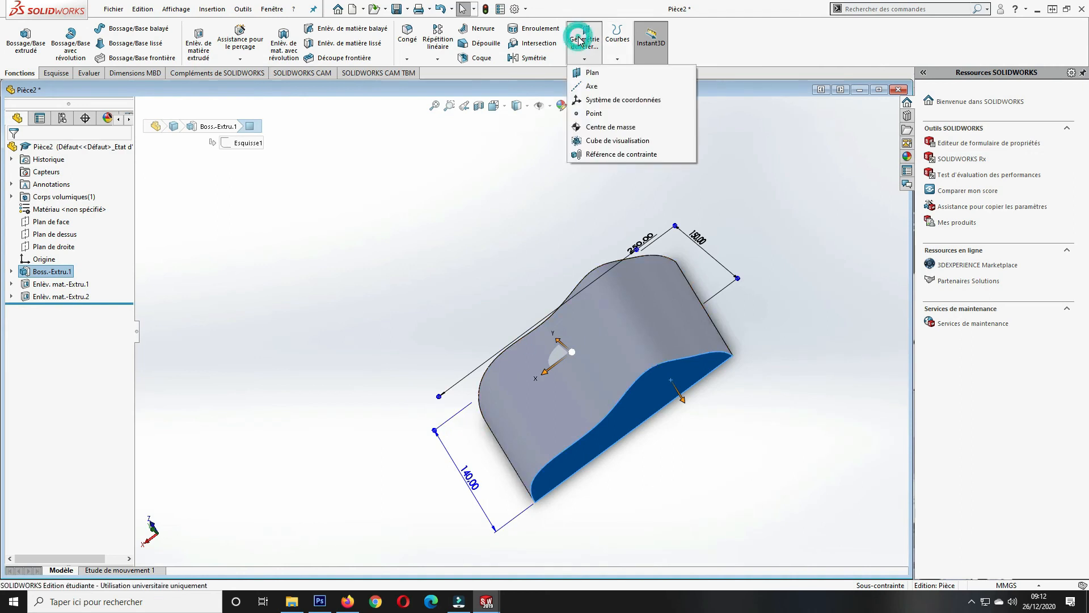
{"action": "left_click", "coordinate": [584, 72]}
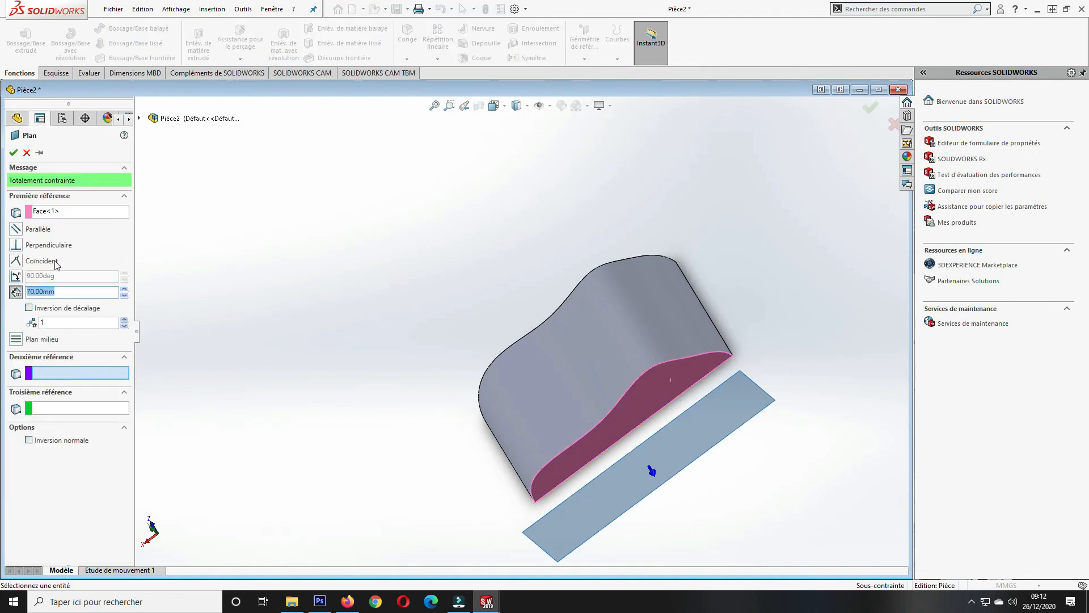
{"action": "left_click", "coordinate": [29, 309]}
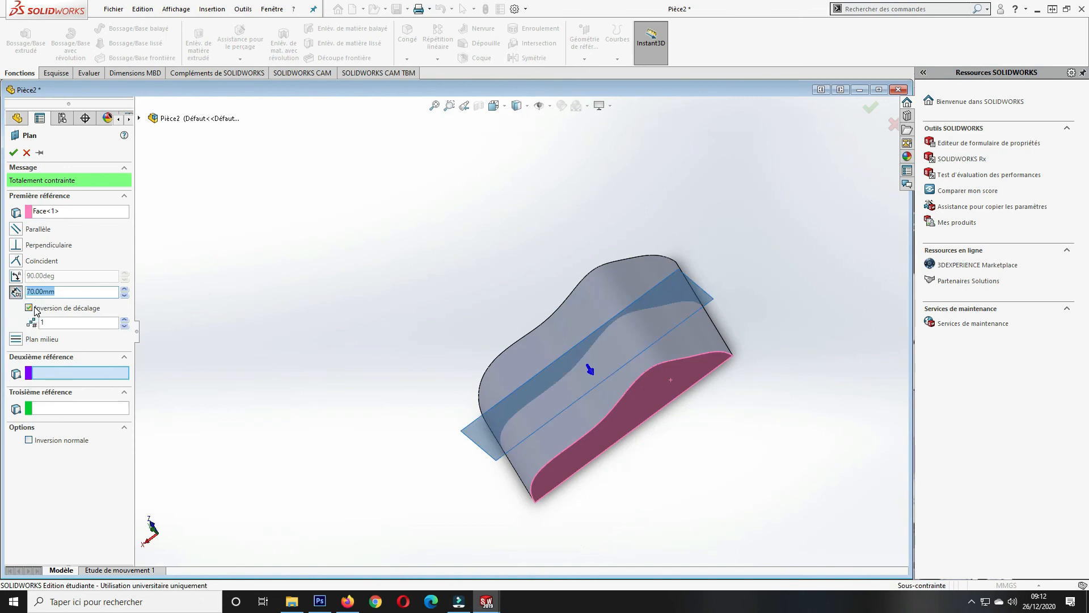
{"action": "middle_click_drag", "start_coordinate": [412, 399], "coordinate": [453, 283]}
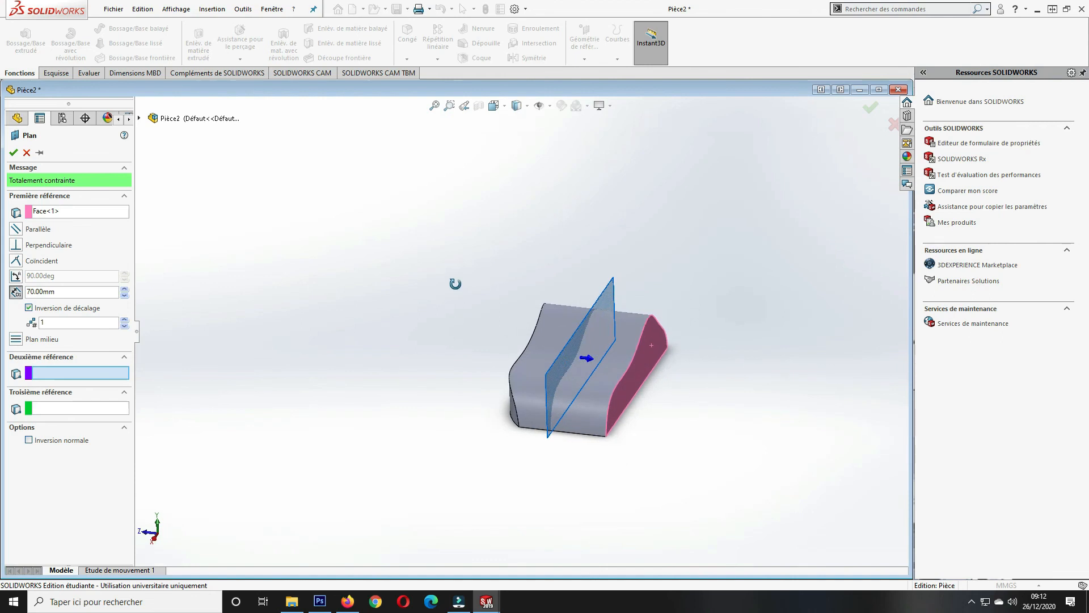
{"action": "left_click", "coordinate": [14, 153]}
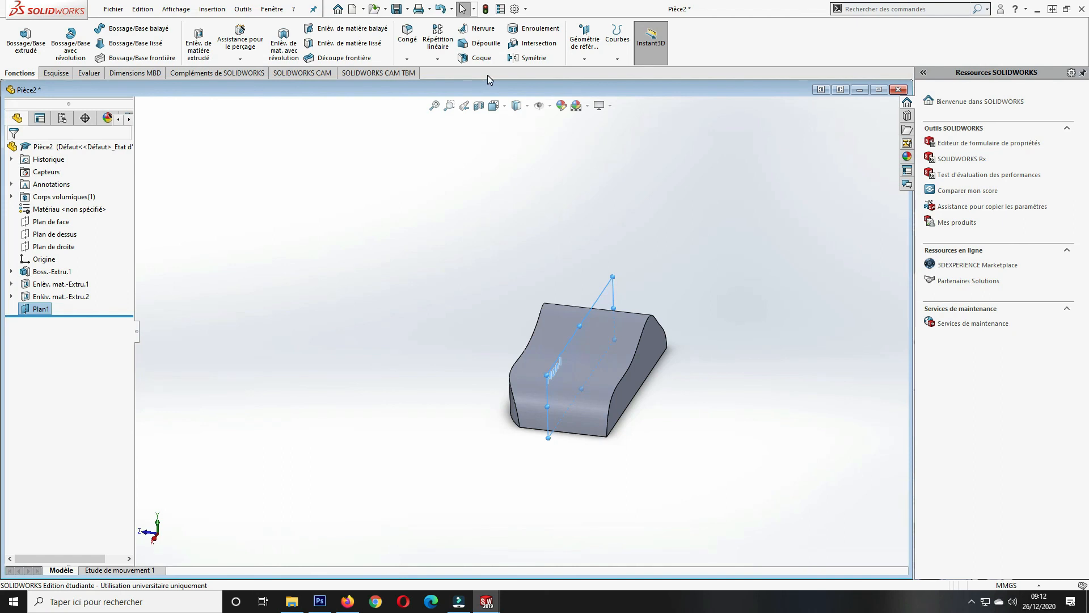
Mirror the second extruded cut about the new mid-plane to shape the opposite long side of the part.
{"action": "left_click", "coordinate": [530, 57]}
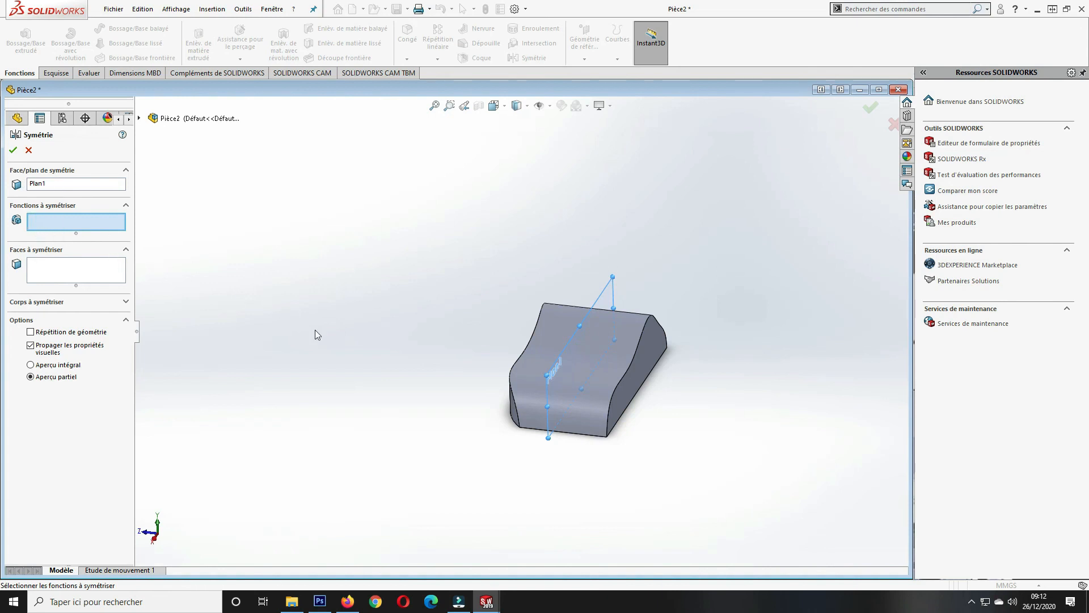
{"action": "left_click", "coordinate": [514, 418]}
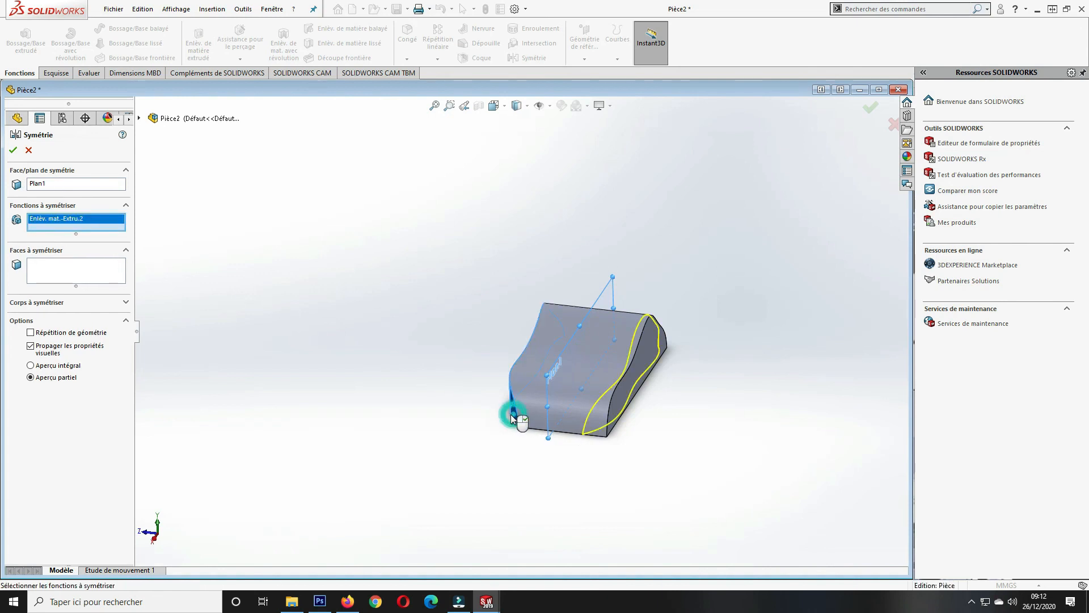
{"action": "middle_click_drag", "start_coordinate": [395, 437], "coordinate": [281, 514]}
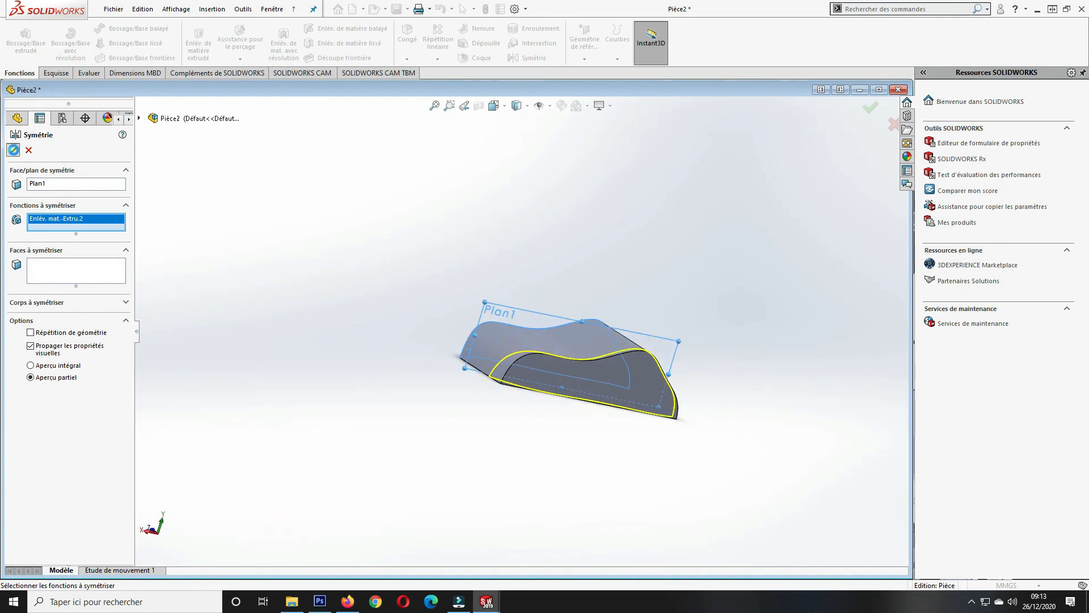
{"action": "left_click", "coordinate": [13, 149]}
{"action": "middle_click_drag", "start_coordinate": [399, 392], "coordinate": [363, 407]}
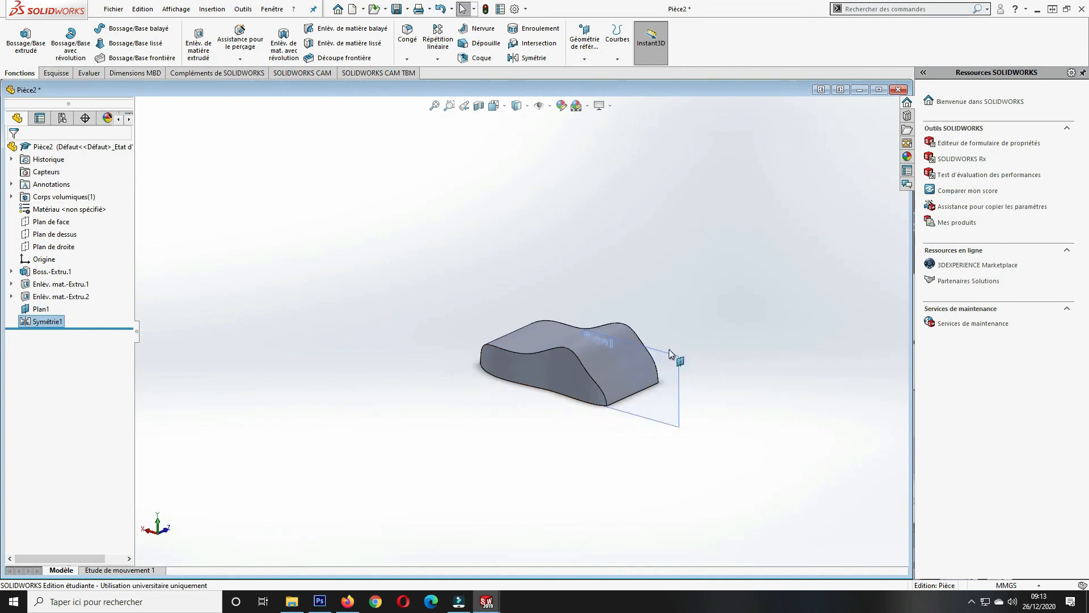
{"action": "scroll", "coordinate": [668, 348], "scroll_direction": "down", "scroll_amount": 5}
{"action": "middle_click_drag", "start_coordinate": [247, 409], "coordinate": [462, 146]}
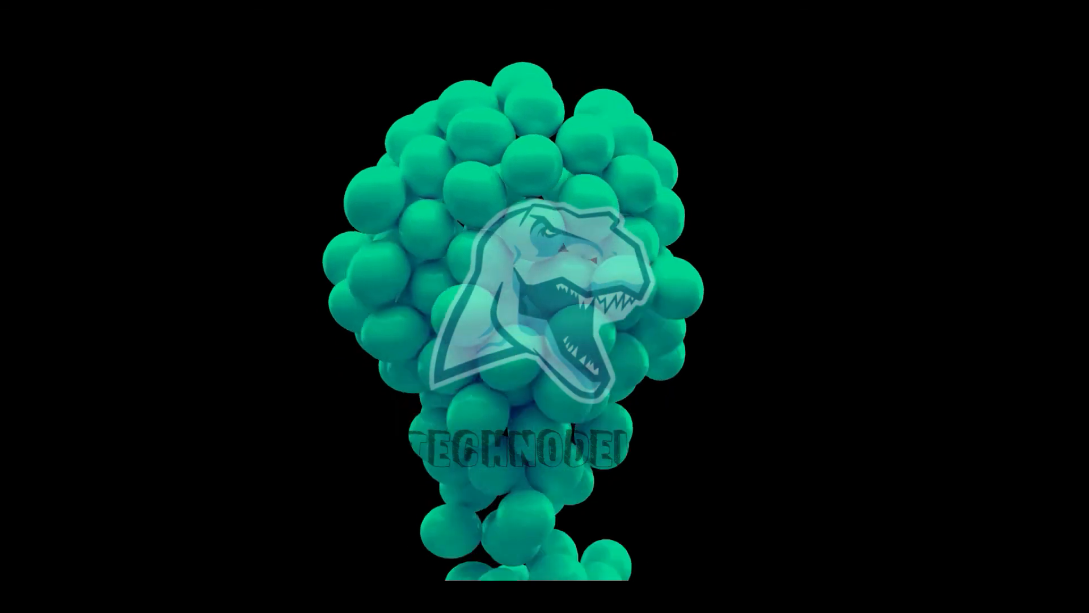